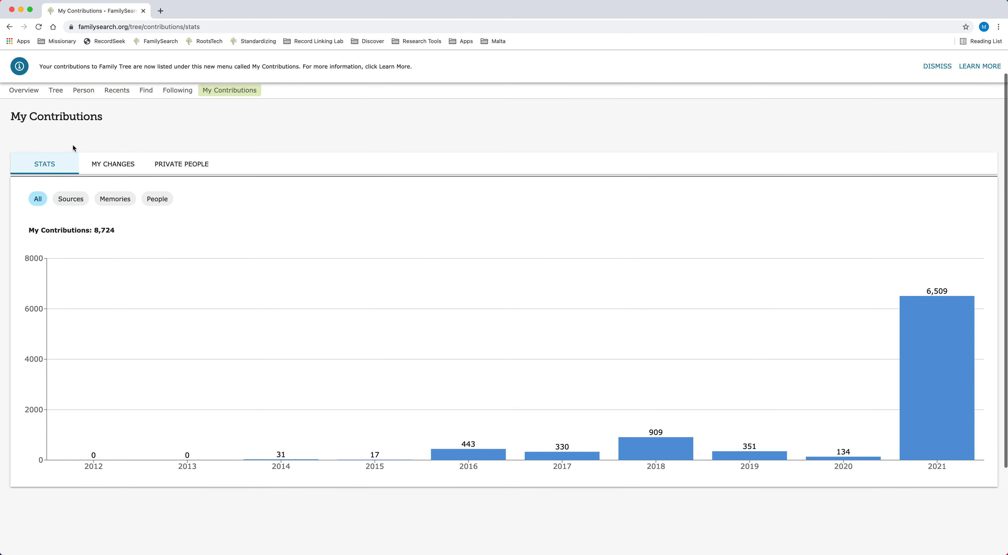
Review the My Contributions statistics charts for attached sources and created people
{"action": "left_click_drag", "start_coordinate": [91, 132], "coordinate": [92, 204]}
{"action": "scroll", "coordinate": [92, 204], "scroll_direction": "up", "scroll_amount": 1}
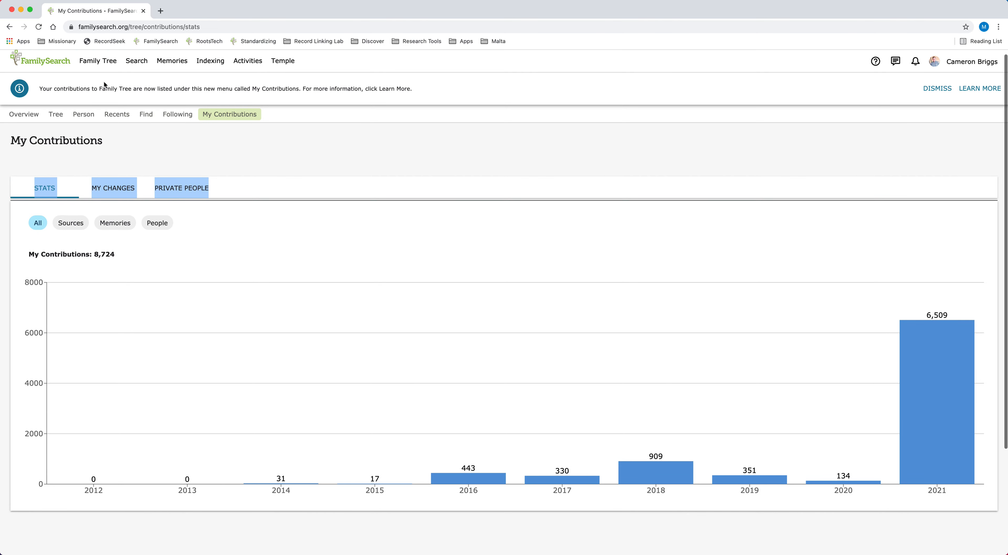
{"action": "left_click", "coordinate": [99, 62]}
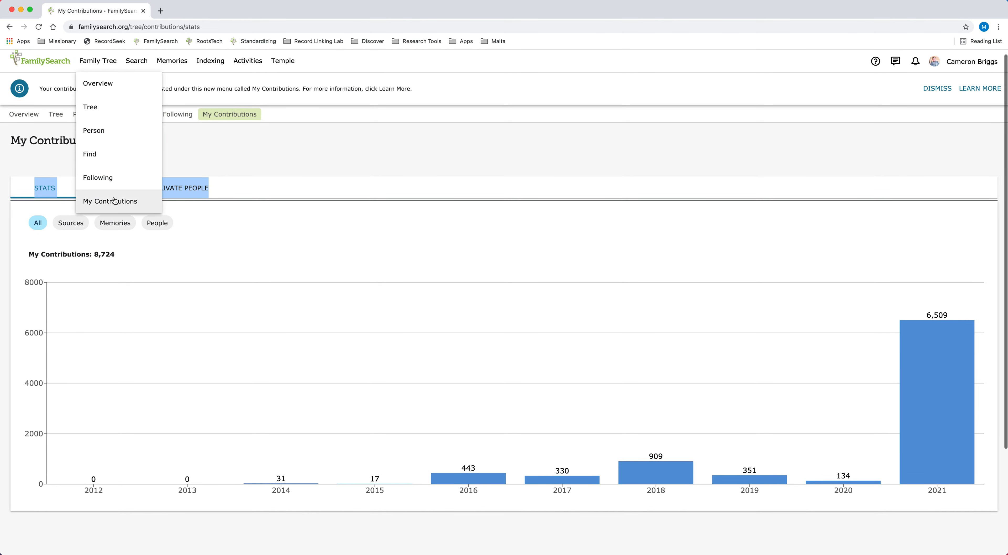
{"action": "left_click", "coordinate": [51, 171]}
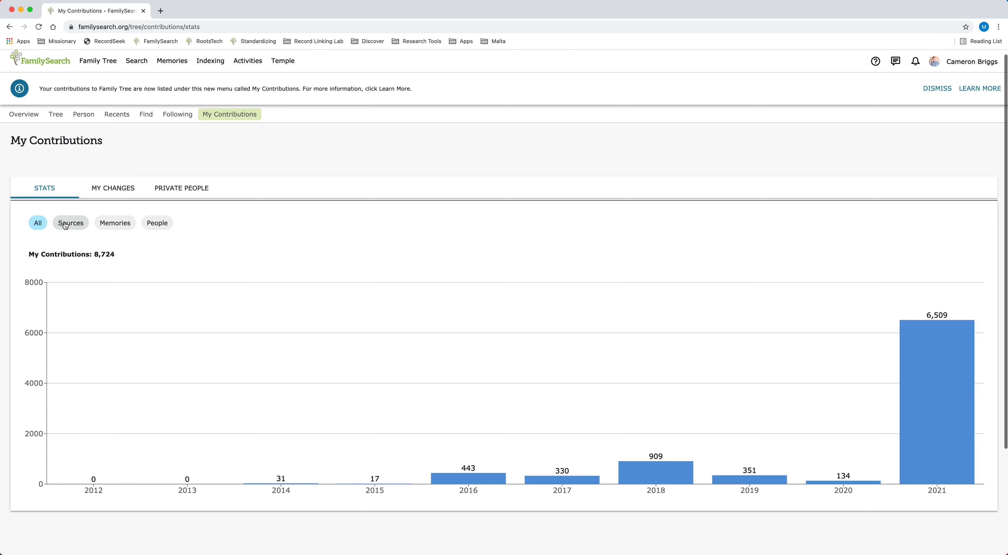
{"action": "left_click", "coordinate": [75, 225]}
{"action": "left_click", "coordinate": [159, 224]}
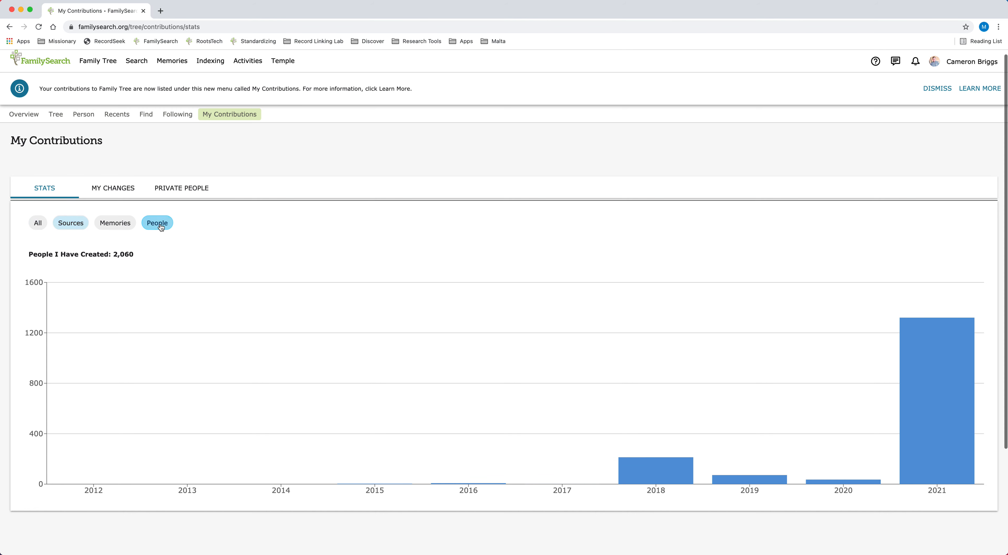
{"action": "left_click", "coordinate": [70, 223]}
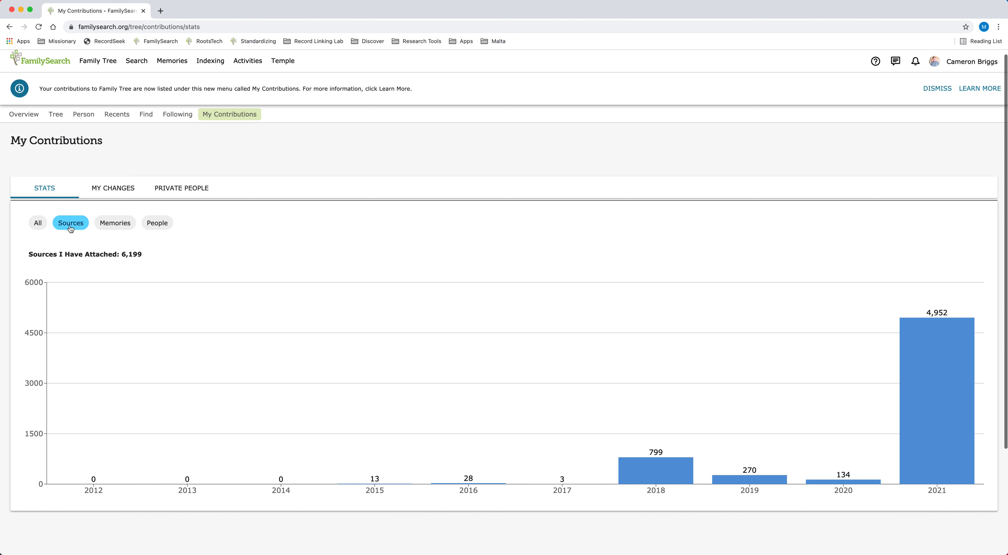
{"action": "left_click", "coordinate": [160, 225]}
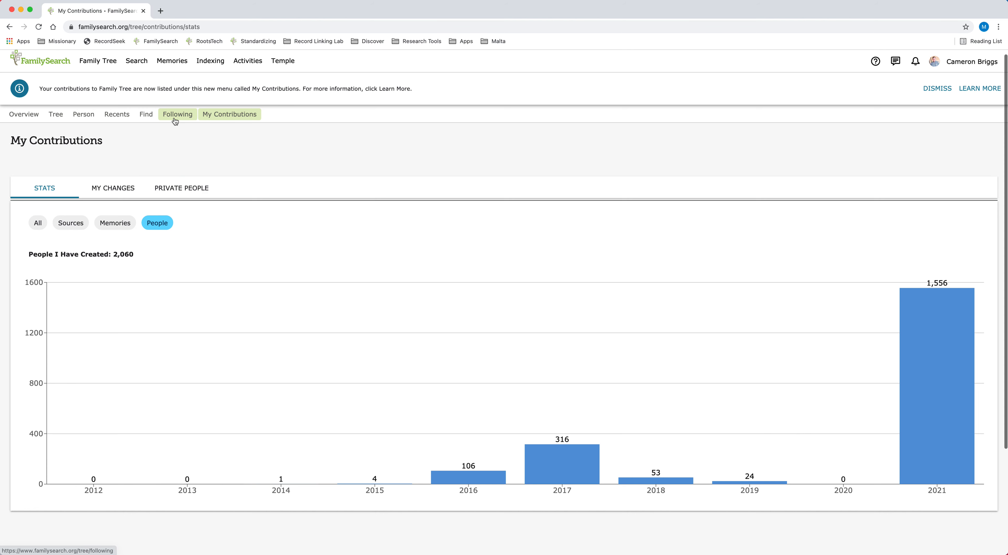
Sign out of the FamilySearch account and open goldiemay.com in a new browser tab
{"action": "left_click", "coordinate": [983, 64]}
{"action": "left_click", "coordinate": [956, 132]}
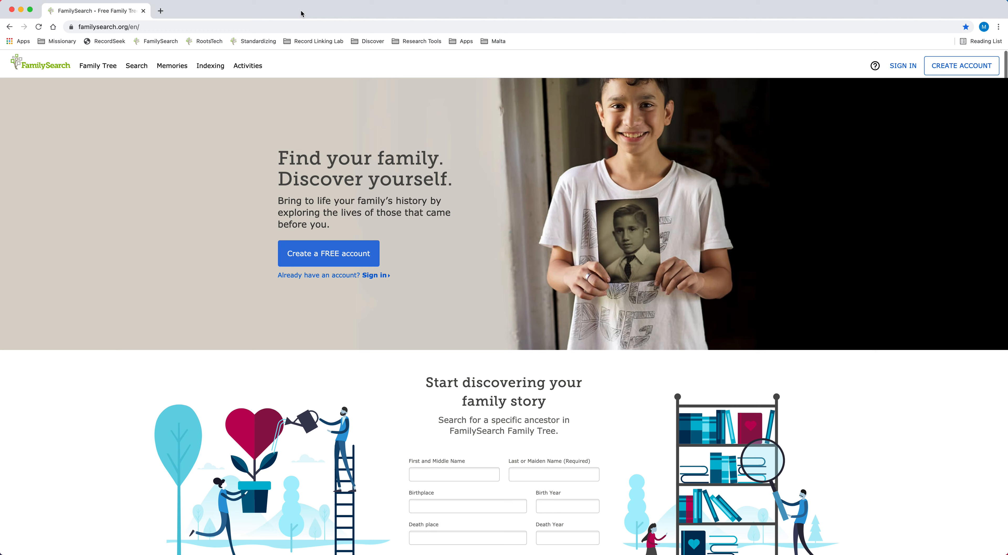
{"action": "key", "text": "super+t"}
{"action": "type", "text": "gol"}
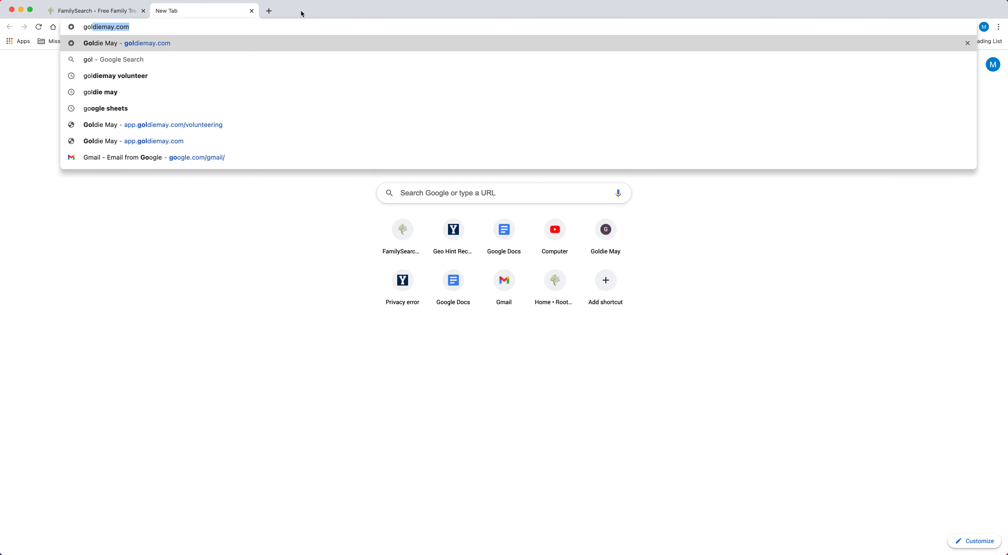
{"action": "type", "text": "d"}
{"action": "key", "text": "Return"}
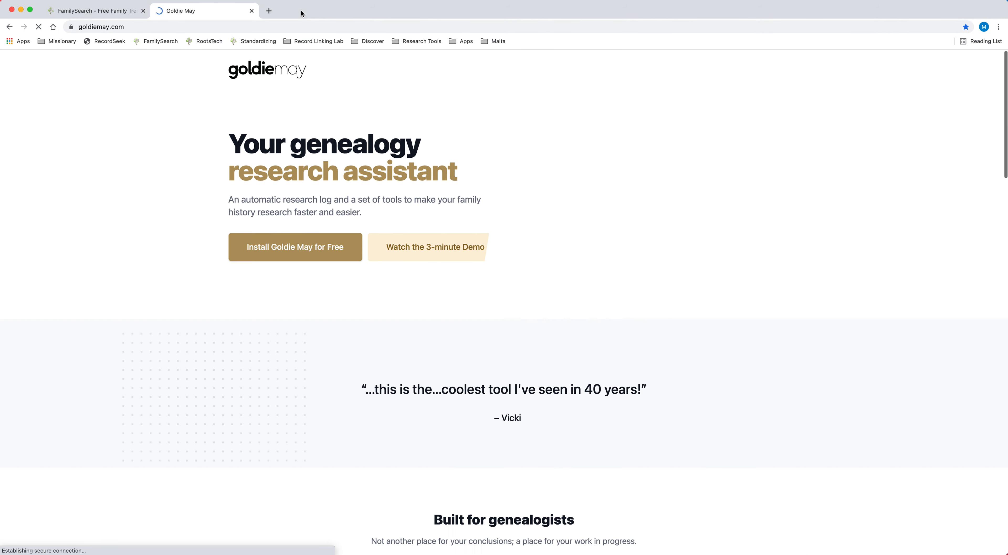
Install the free Goldie May extension from the Chrome Web Store and close the store page
{"action": "left_click", "coordinate": [265, 255]}
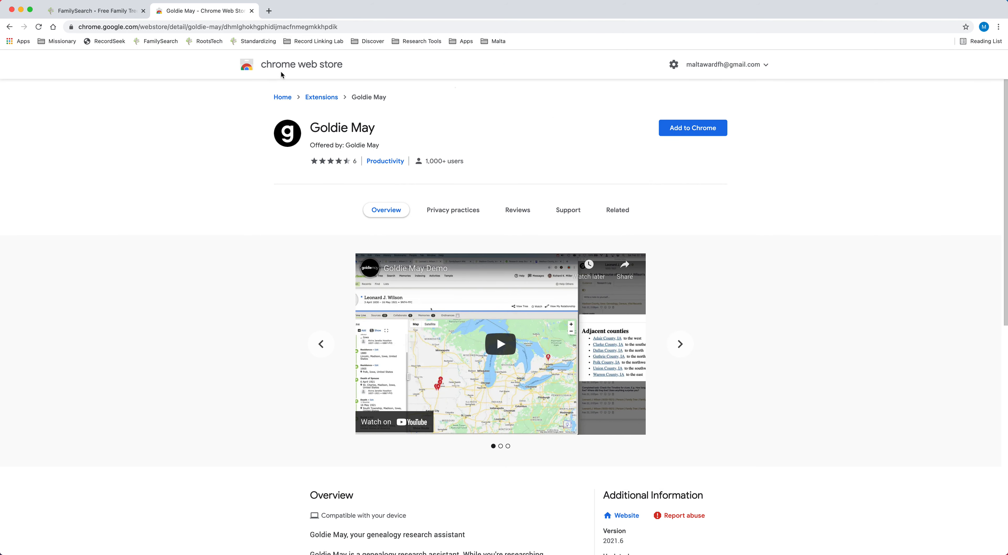
{"action": "left_click", "coordinate": [687, 130]}
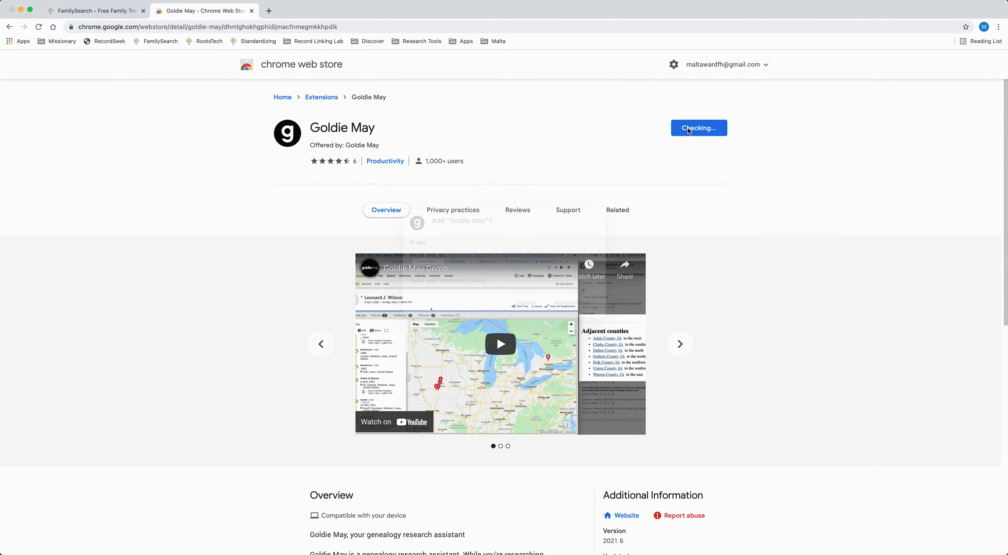
{"action": "left_click", "coordinate": [571, 319]}
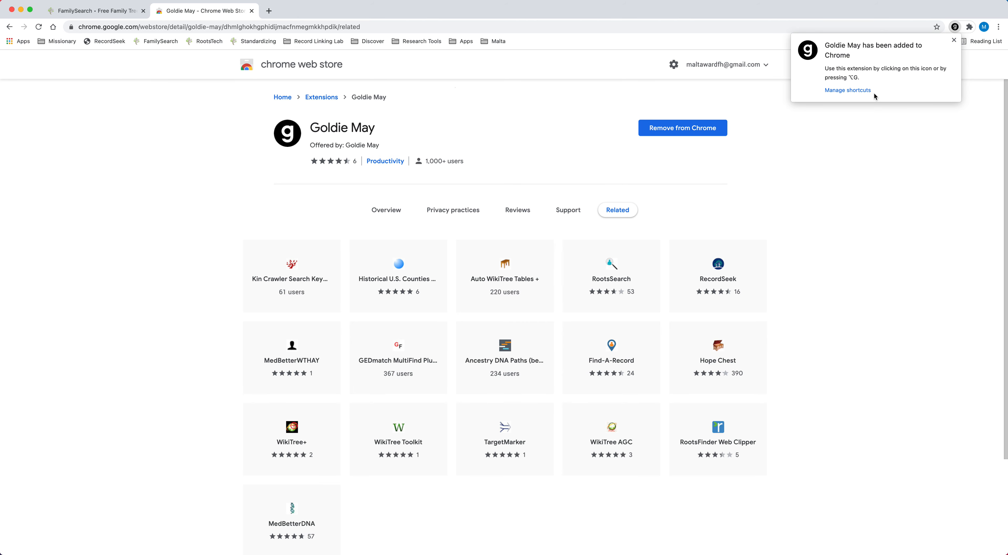
{"action": "left_click", "coordinate": [867, 157]}
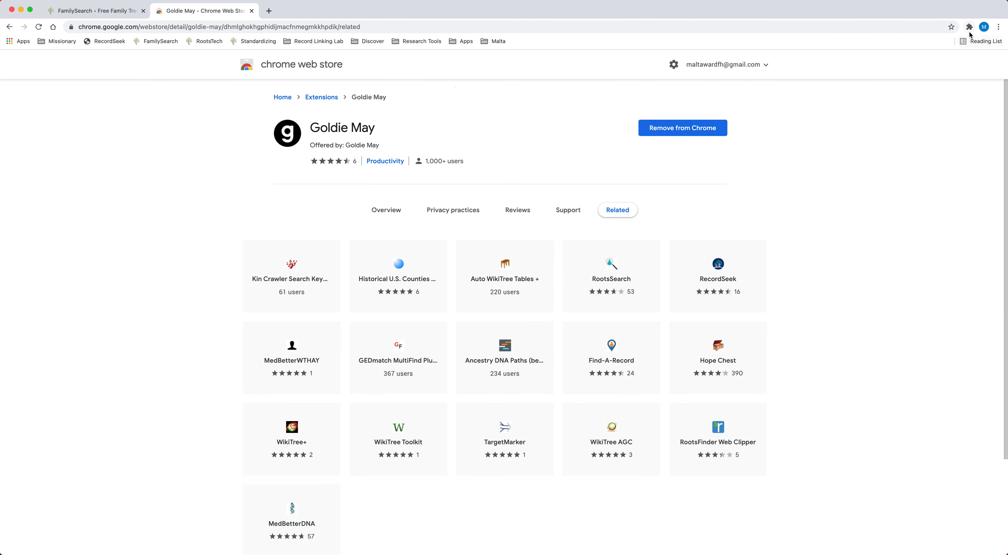
{"action": "left_click", "coordinate": [252, 11]}
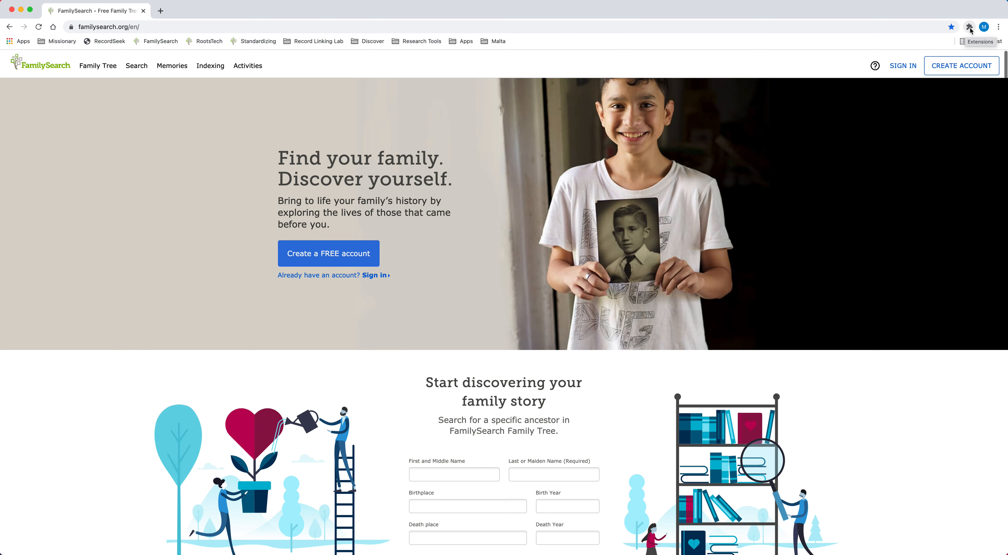
Launch the Goldie May extension and sign in to FamilySearch in both its window and the browser with the saved credentials
{"action": "left_click", "coordinate": [969, 27]}
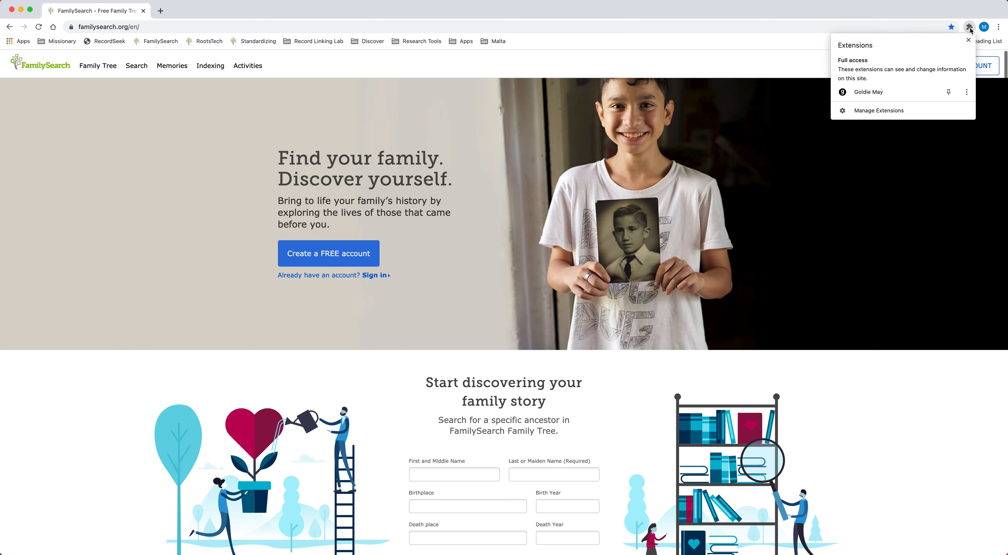
{"action": "left_click", "coordinate": [865, 94]}
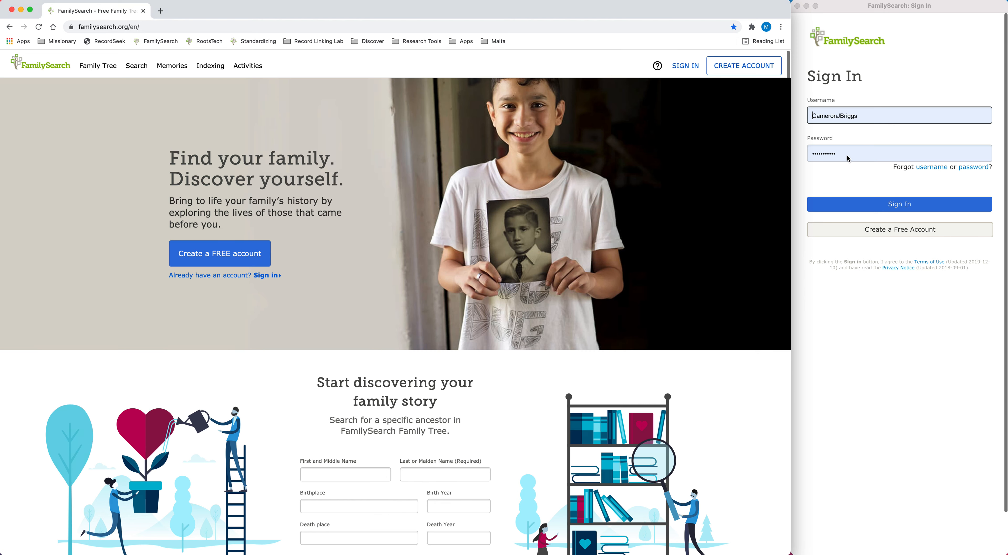
{"action": "left_click", "coordinate": [818, 195]}
{"action": "left_click", "coordinate": [828, 204]}
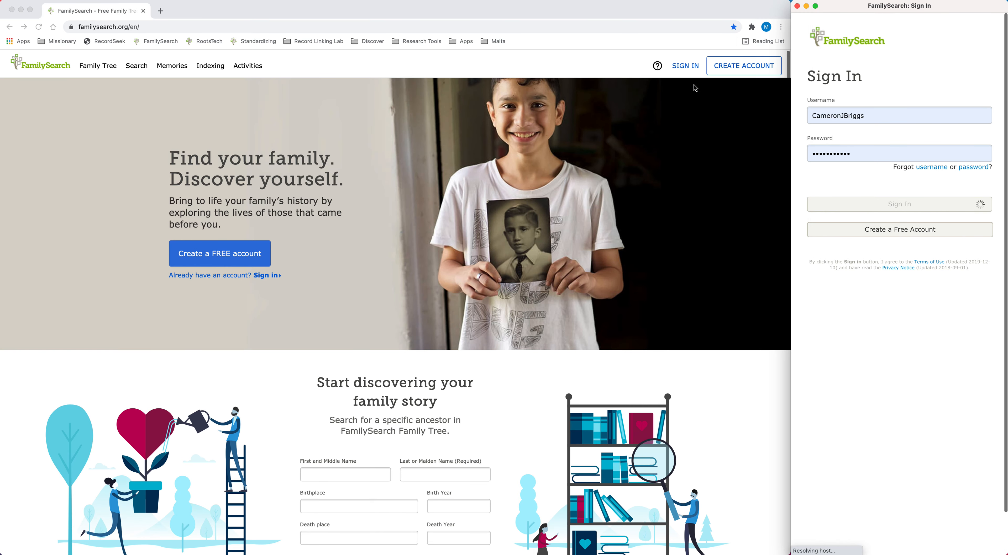
{"action": "left_click", "coordinate": [685, 66]}
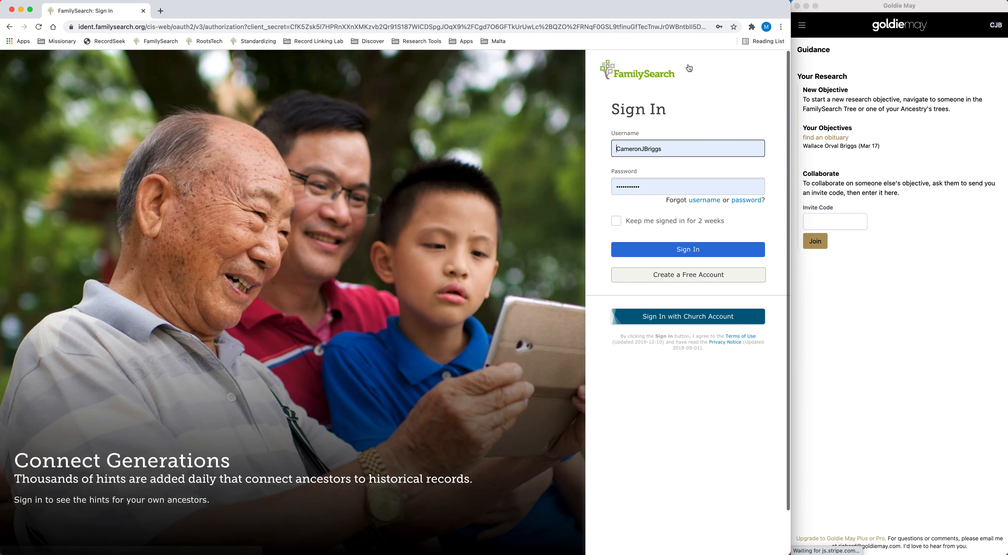
{"action": "left_click", "coordinate": [690, 249]}
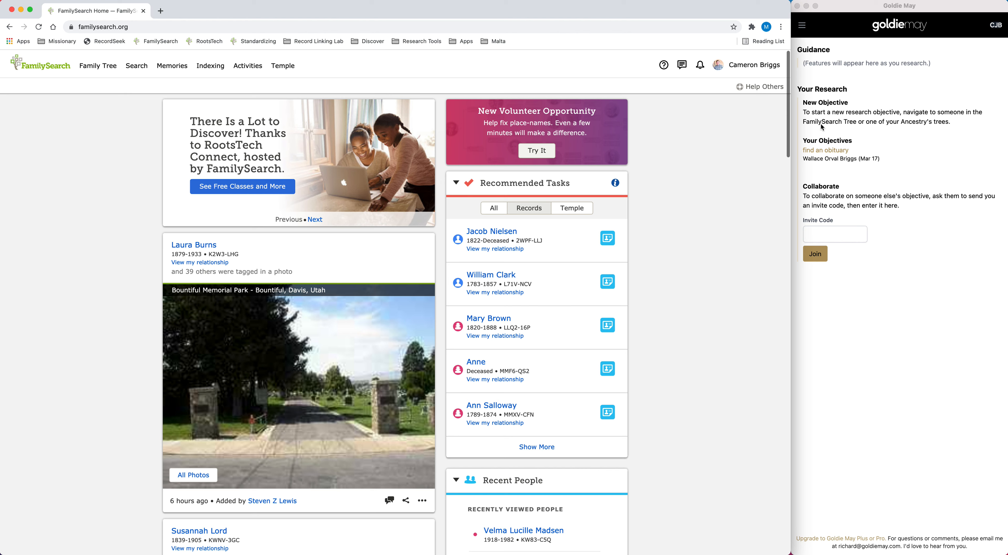
Open the Volunteering section of Goldie May
{"action": "left_click", "coordinate": [839, 29]}
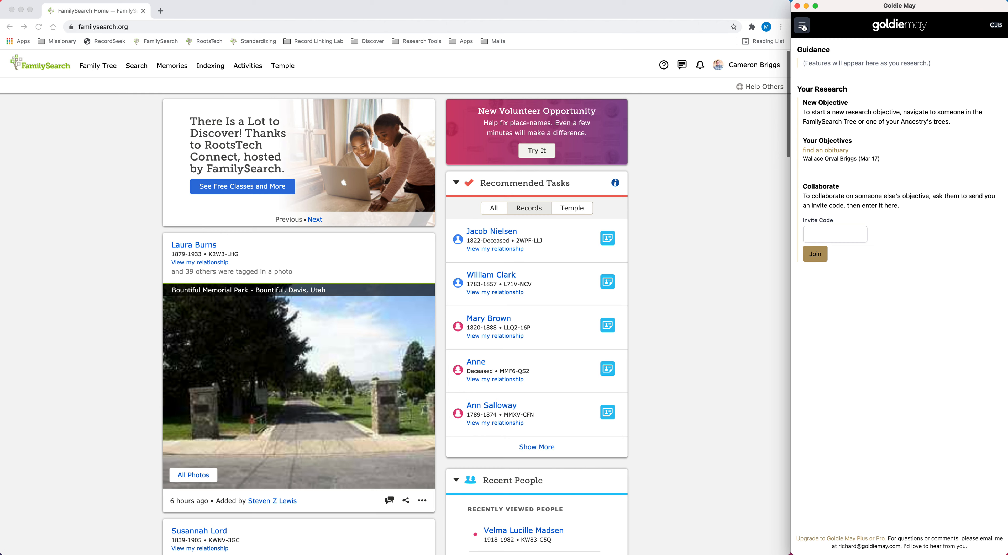
{"action": "left_click", "coordinate": [801, 27]}
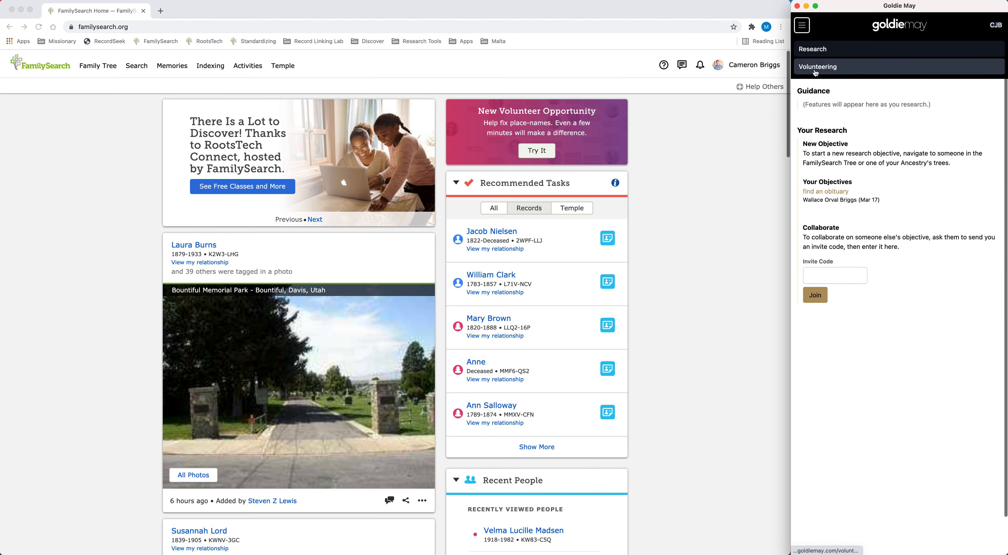
{"action": "left_click", "coordinate": [816, 72]}
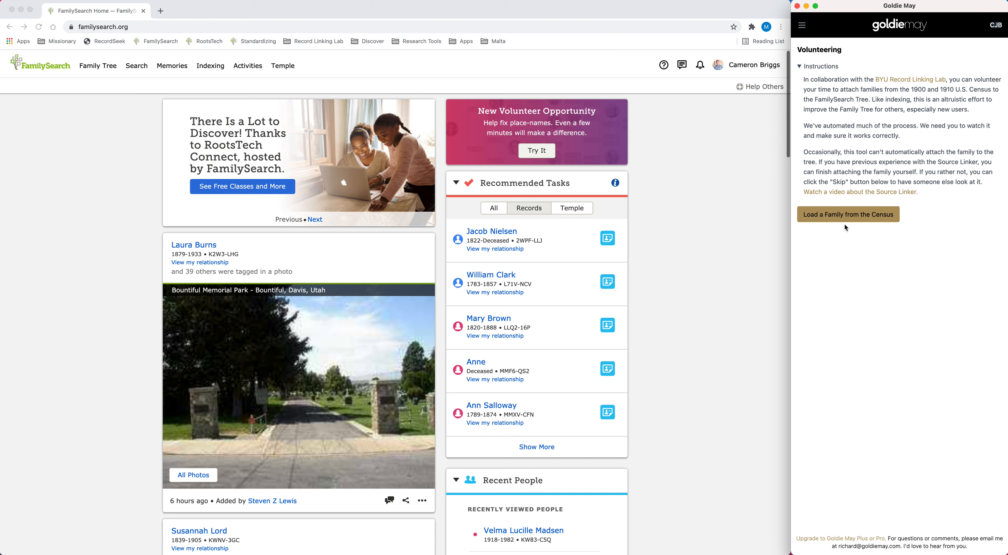
Load a first family from the census and add it to the Family Tree
{"action": "left_click", "coordinate": [817, 221]}
{"action": "left_click", "coordinate": [815, 219]}
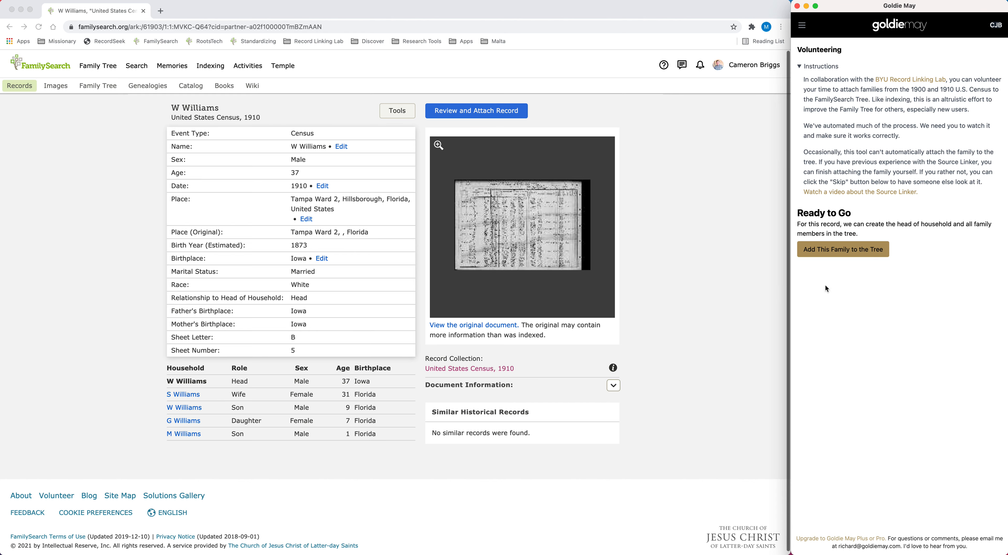
{"action": "left_click", "coordinate": [826, 254]}
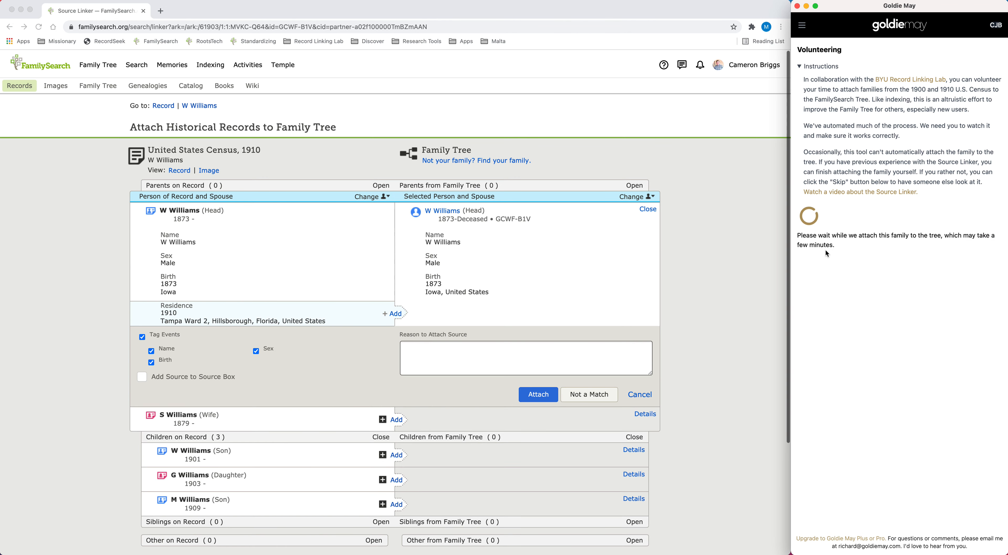
{"action": "left_click", "coordinate": [827, 253]}
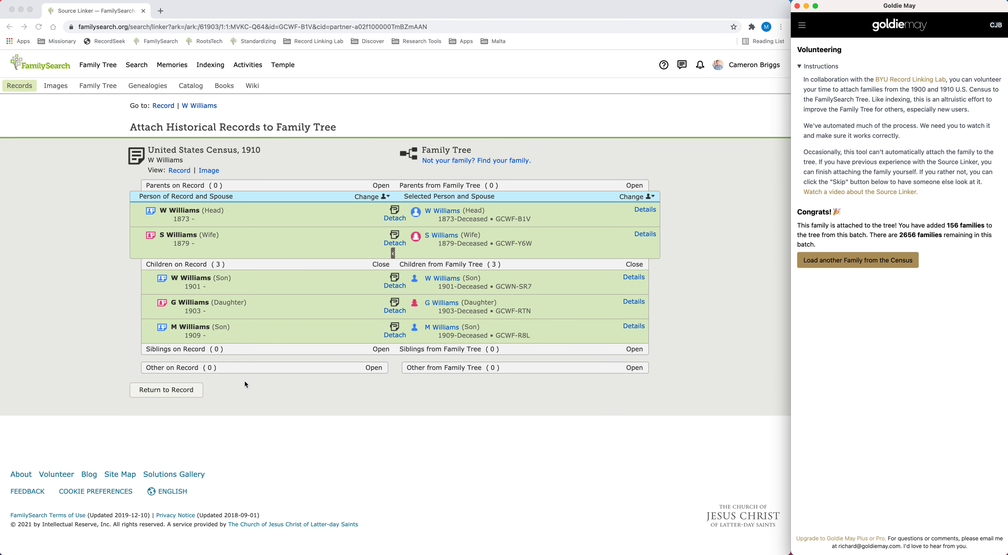
Load another census family in Goldie May and add its household to the Family Tree
{"action": "left_click", "coordinate": [852, 261]}
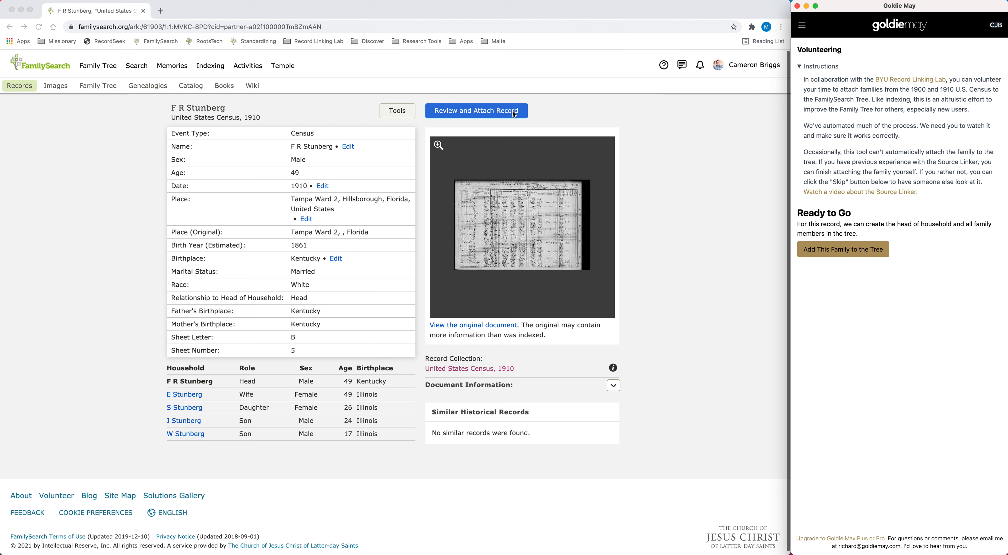
{"action": "left_click", "coordinate": [837, 252]}
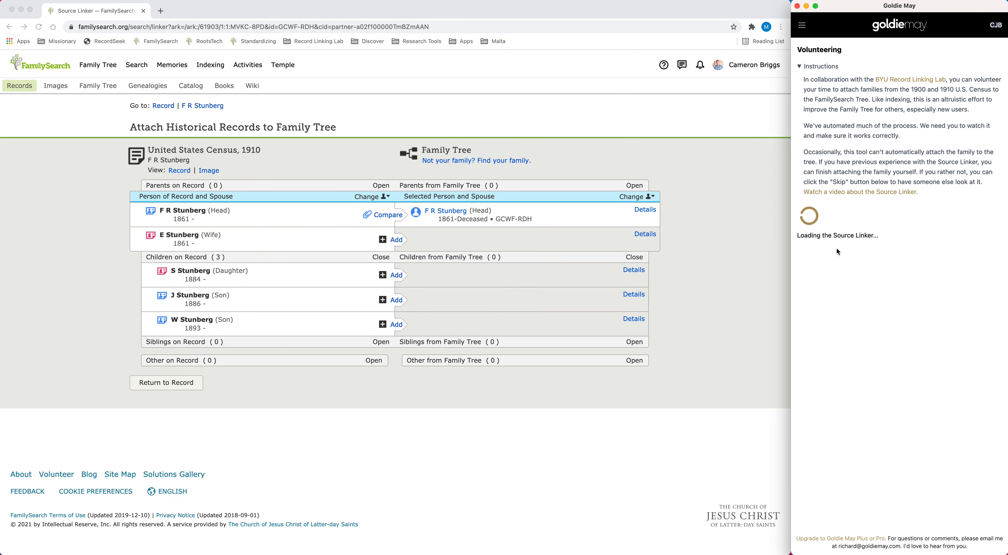
{"action": "left_click", "coordinate": [838, 252]}
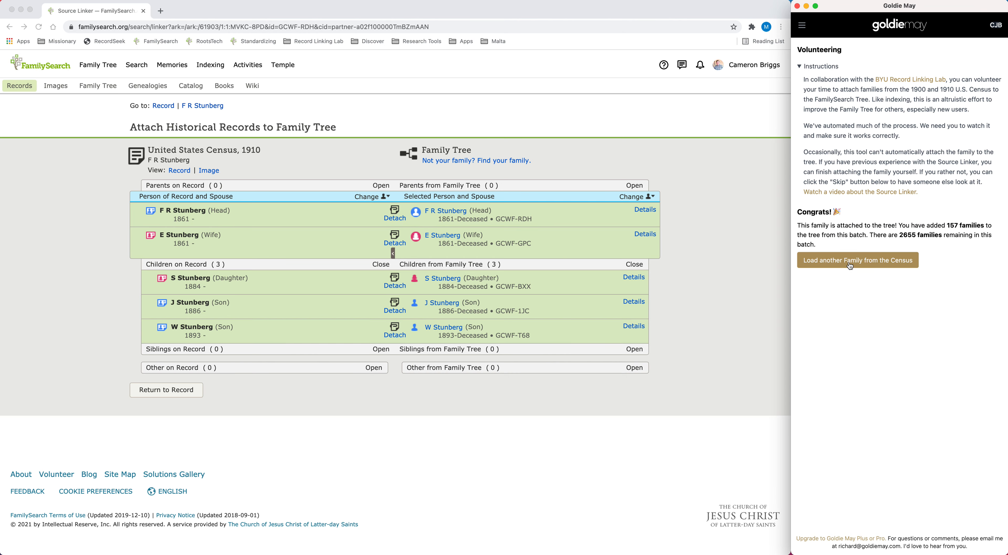
Load another census family, passing over the one whose head of household is already attached, and add it to the Family Tree
{"action": "left_click", "coordinate": [849, 265]}
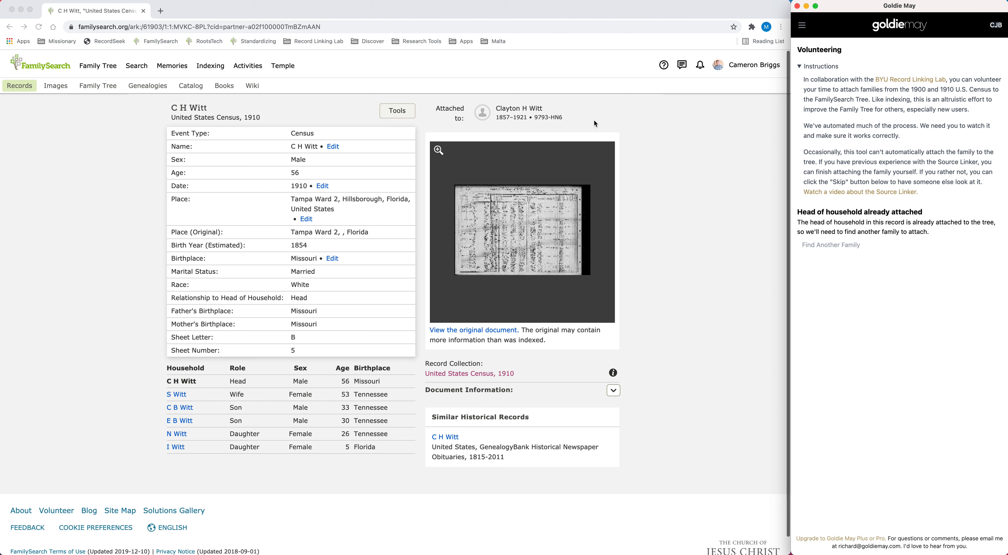
{"action": "left_click", "coordinate": [820, 247]}
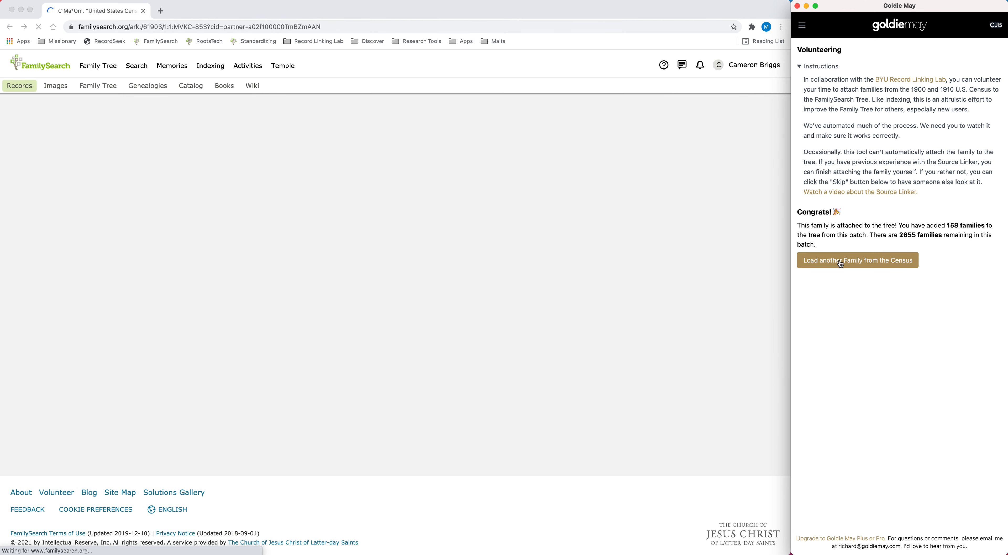
{"action": "left_click", "coordinate": [839, 260]}
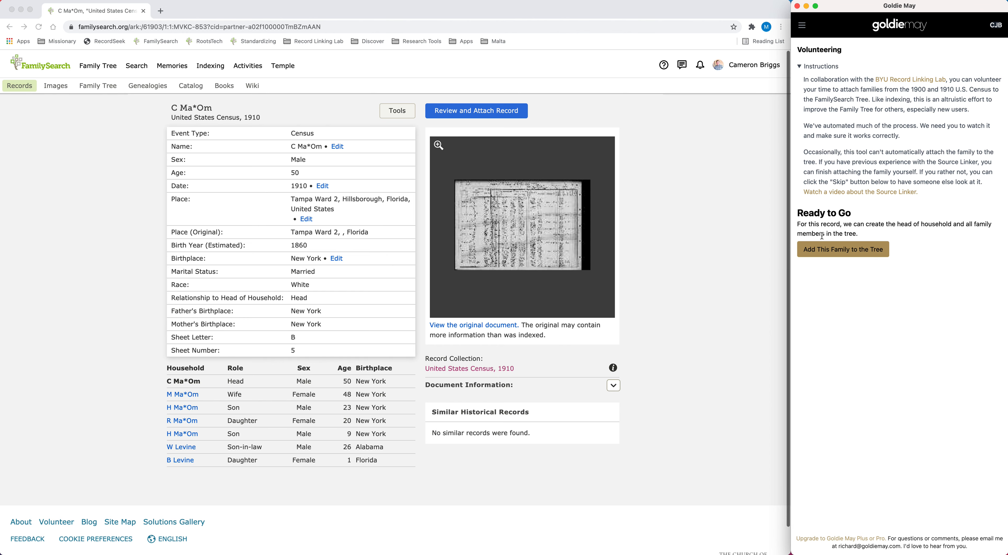
{"action": "left_click", "coordinate": [831, 248]}
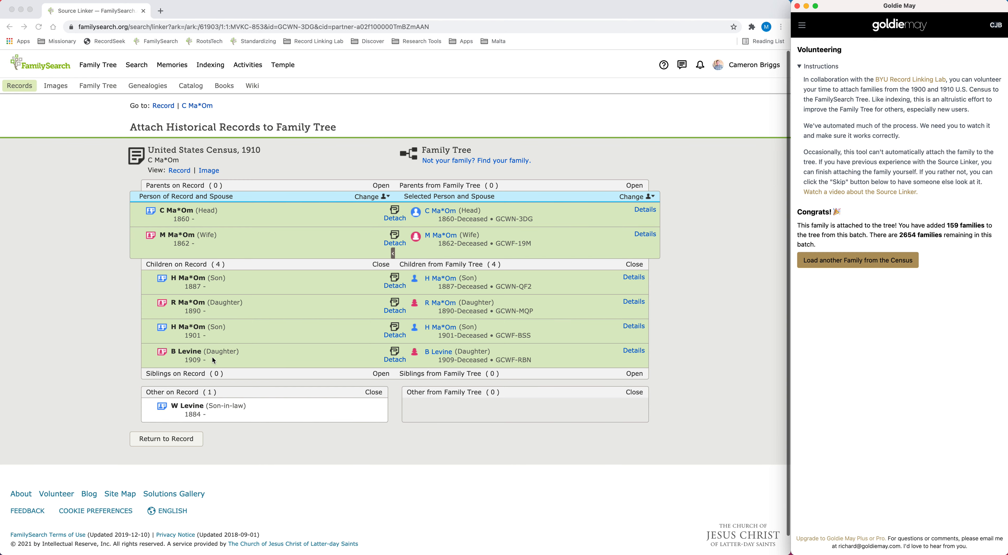
Examine the 1910 census image for the attached household, checking each member's relationship, age and marital status, including the son-in-law and youngest daughter
{"action": "left_click", "coordinate": [209, 170]}
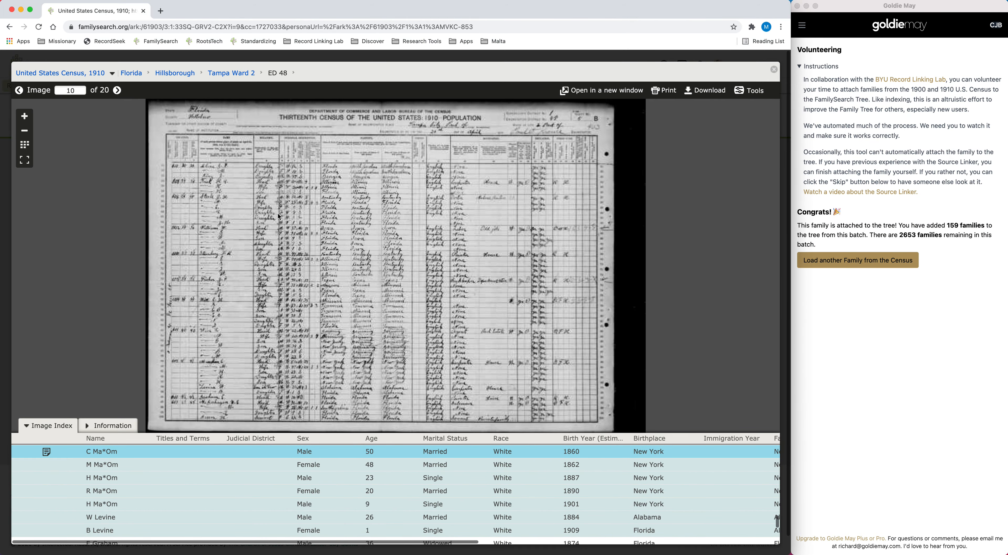
{"action": "left_click", "coordinate": [24, 116]}
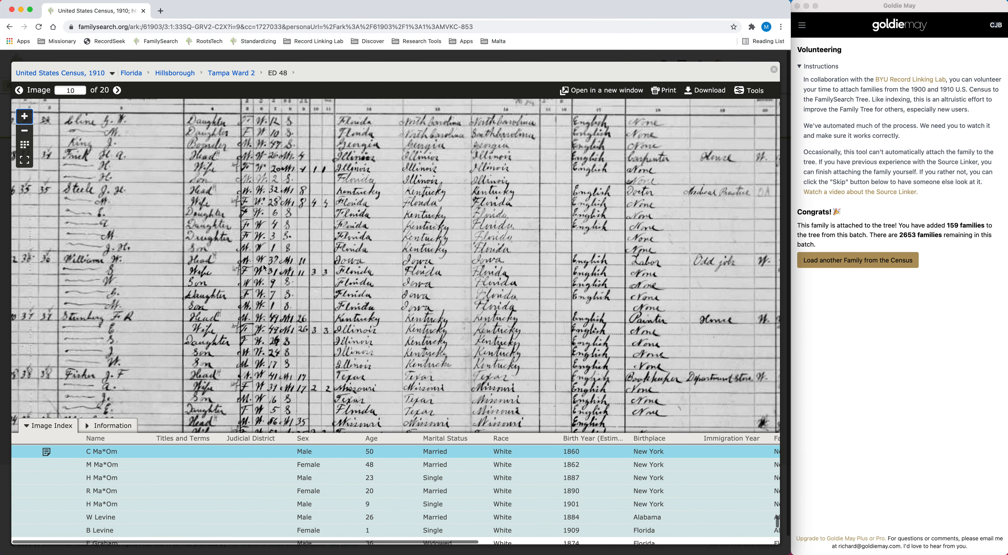
{"action": "left_click_drag", "start_coordinate": [264, 268], "coordinate": [342, 333]}
{"action": "left_click", "coordinate": [24, 116]}
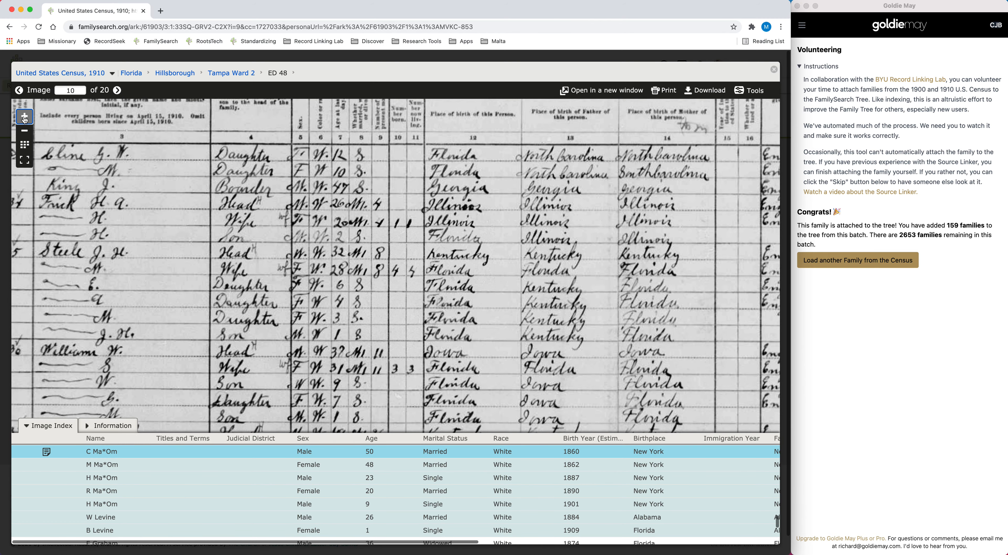
{"action": "left_click_drag", "start_coordinate": [169, 242], "coordinate": [363, 289]}
{"action": "left_click_drag", "start_coordinate": [188, 188], "coordinate": [393, 188]}
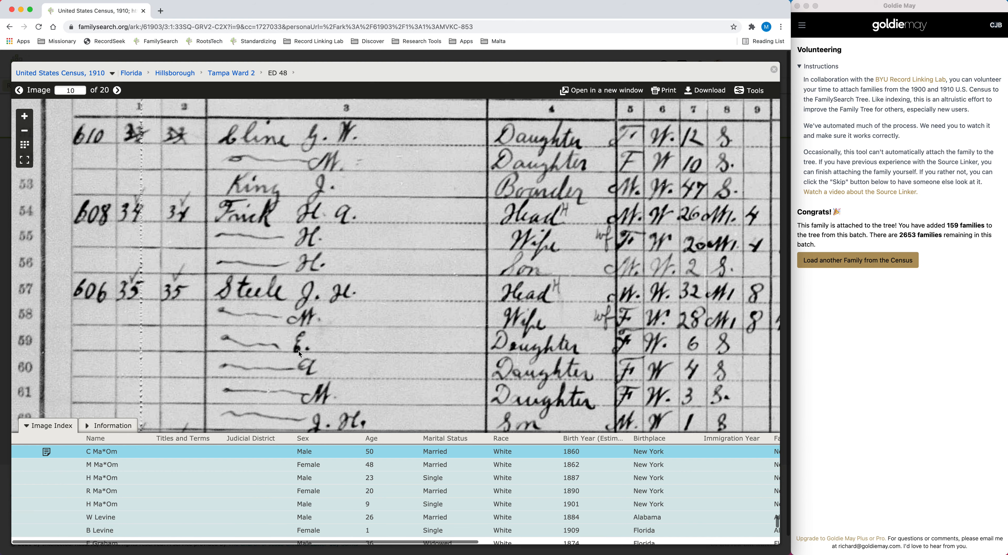
{"action": "left_click_drag", "start_coordinate": [338, 347], "coordinate": [318, 205]}
{"action": "mouse_move", "coordinate": [320, 325]}
{"action": "left_mouse_down"}
{"action": "mouse_move", "coordinate": [310, 201]}
{"action": "mouse_move", "coordinate": [322, 328]}
{"action": "mouse_move", "coordinate": [322, 165]}
{"action": "left_mouse_up"}
{"action": "left_click_drag", "start_coordinate": [325, 337], "coordinate": [292, 232]}
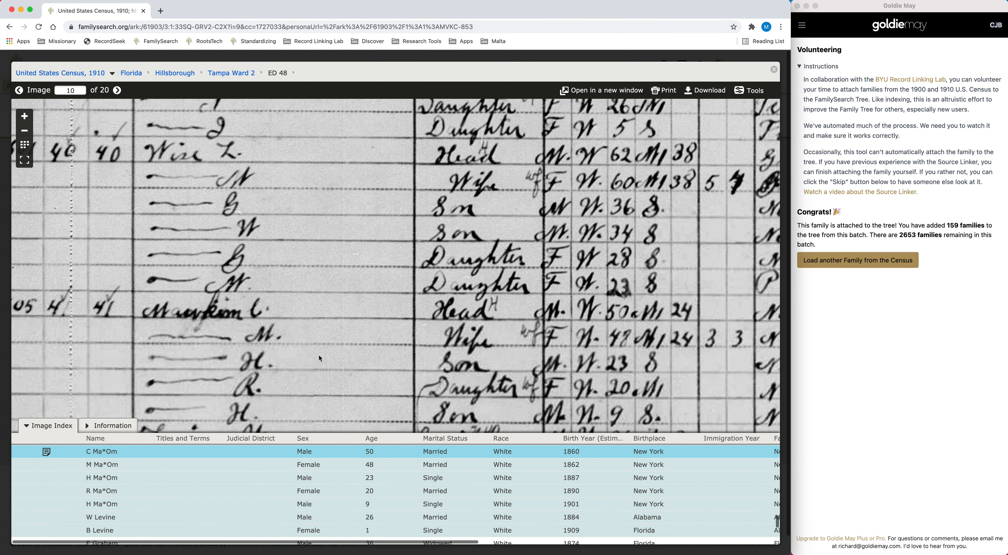
{"action": "left_click_drag", "start_coordinate": [320, 358], "coordinate": [319, 243]}
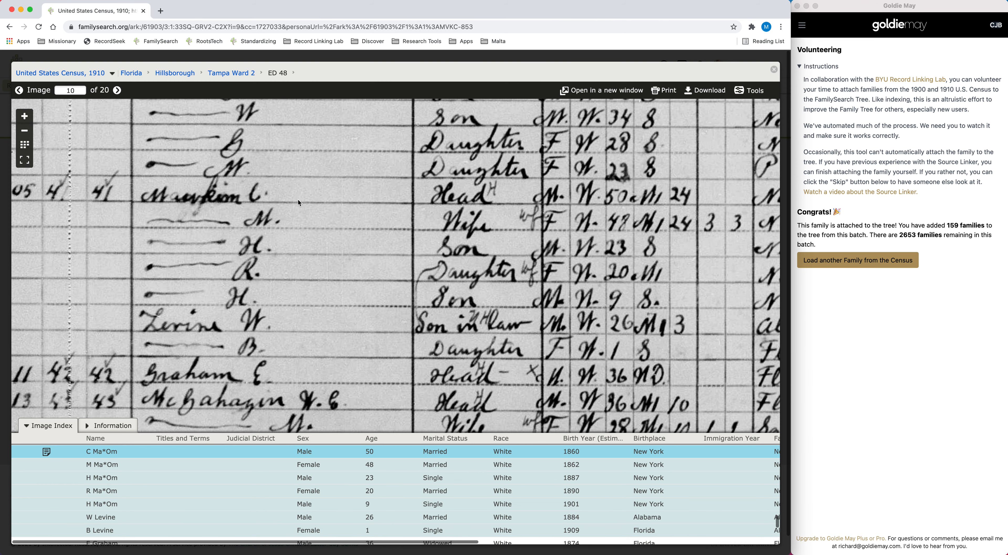
{"action": "left_click", "coordinate": [773, 69]}
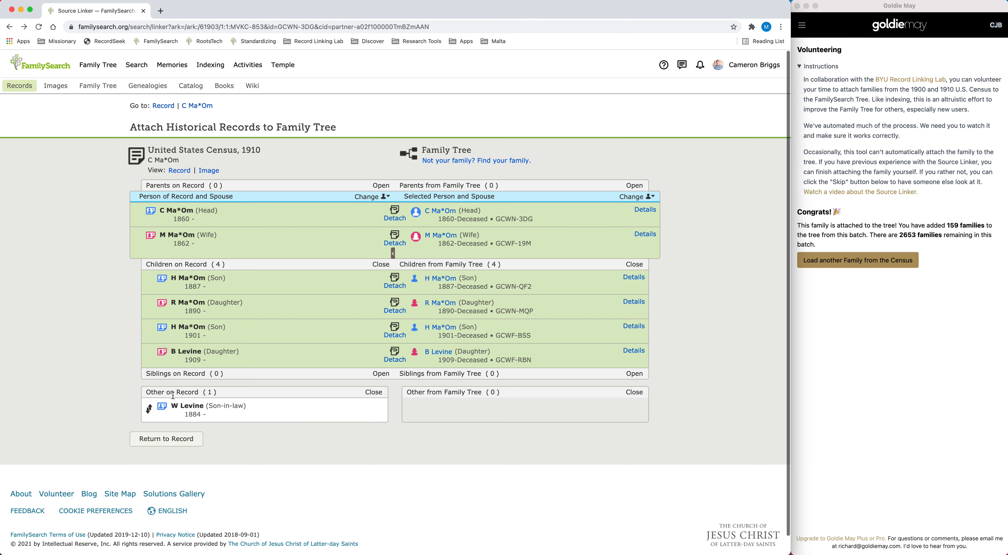
{"action": "left_click", "coordinate": [209, 171]}
{"action": "left_click_drag", "start_coordinate": [387, 288], "coordinate": [355, 298]}
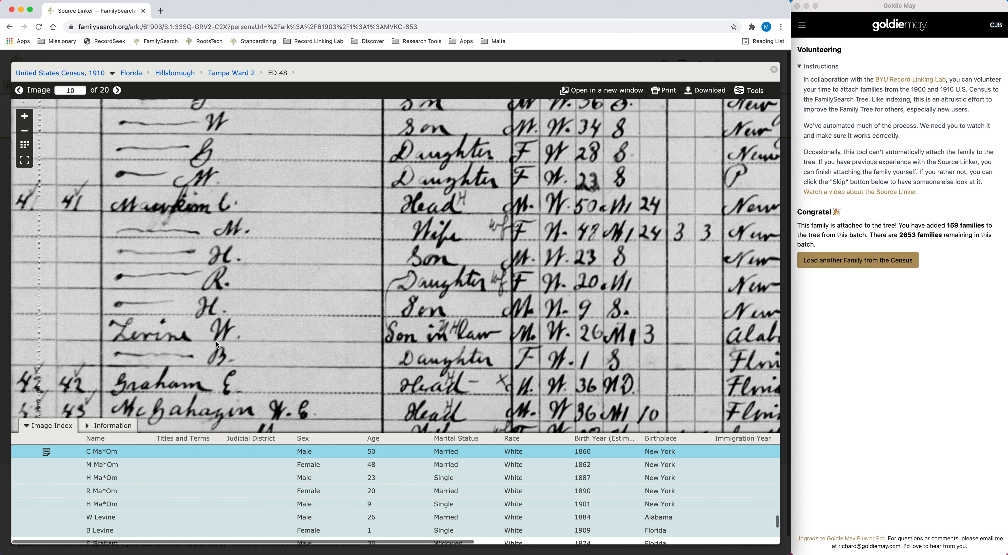
{"action": "left_click", "coordinate": [773, 69]}
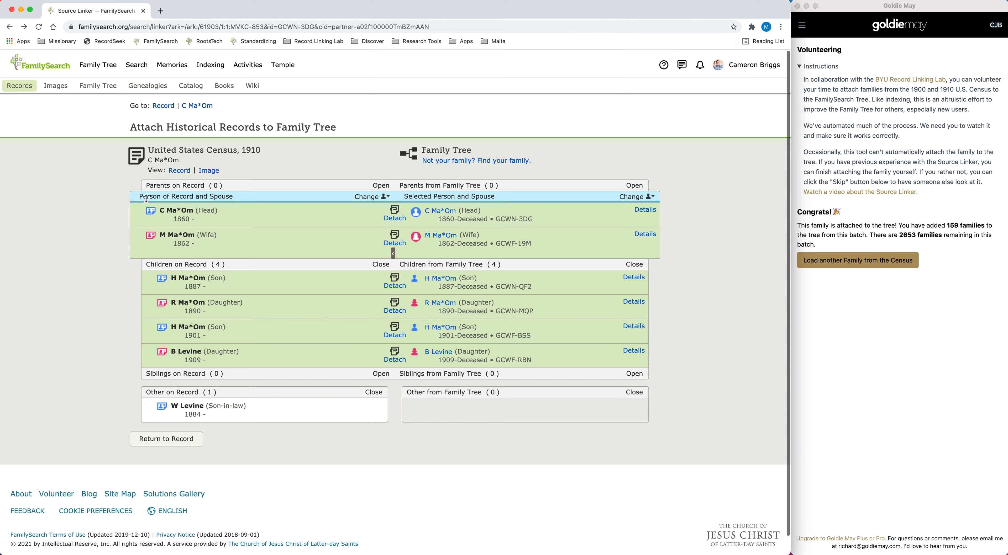
Make the daughter born in 1890 the focus person and attach the son-in-law as her husband, checking the match against the census image
{"action": "left_click", "coordinate": [370, 197]}
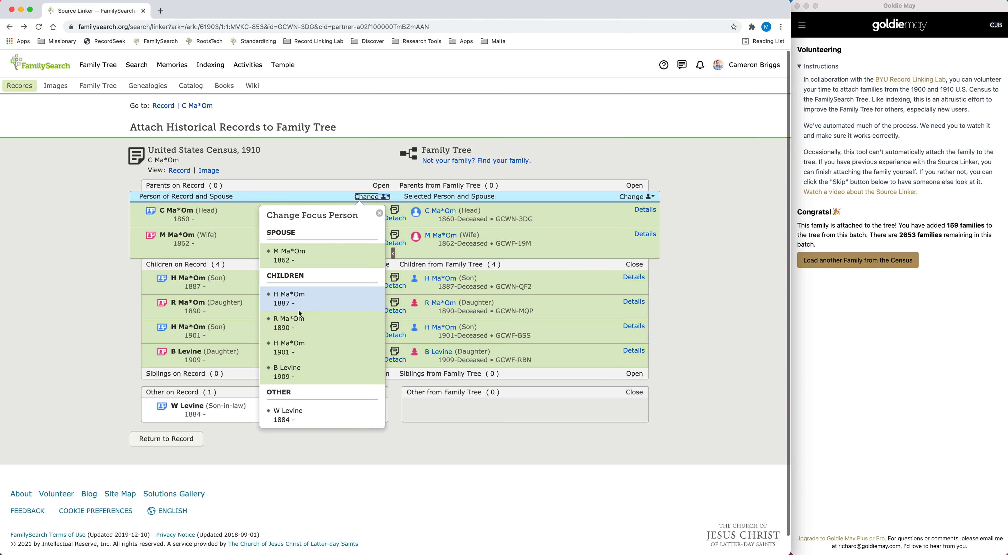
{"action": "left_click", "coordinate": [283, 324]}
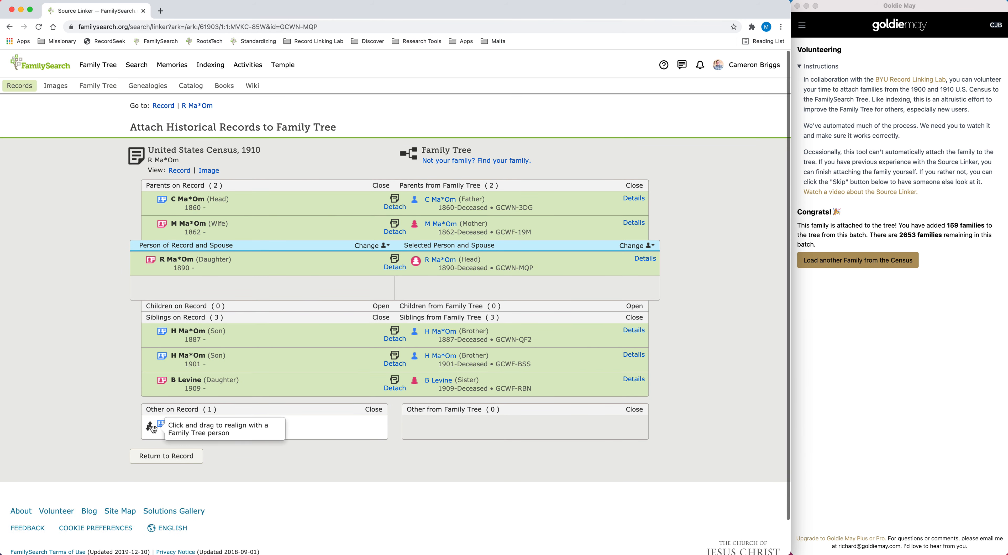
{"action": "left_click_drag", "start_coordinate": [147, 428], "coordinate": [143, 289]}
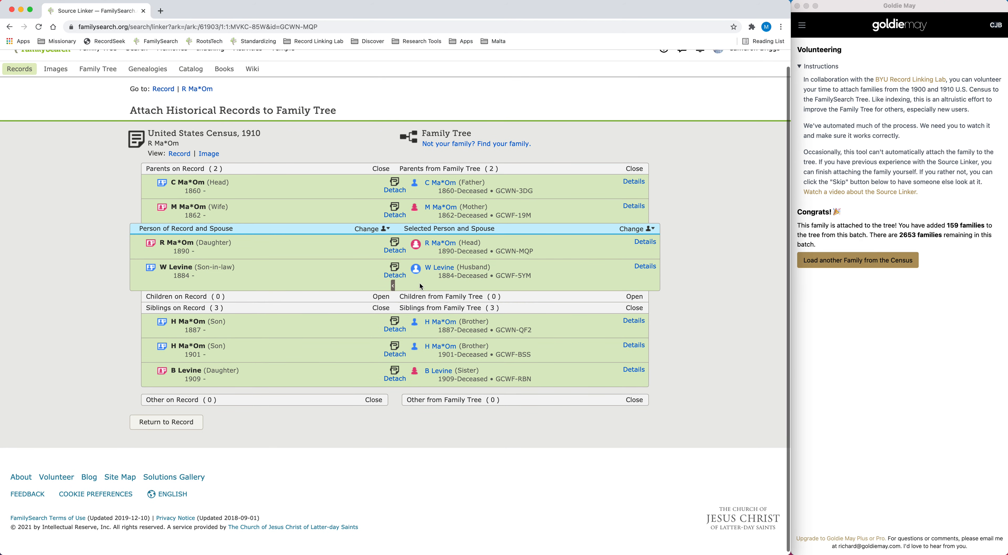
{"action": "left_click", "coordinate": [209, 155]}
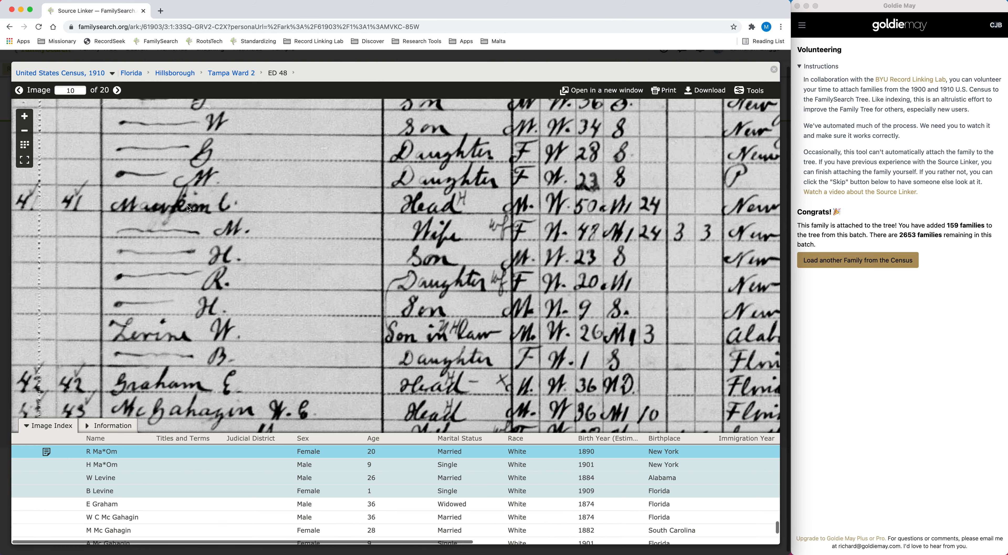
{"action": "left_click", "coordinate": [774, 70]}
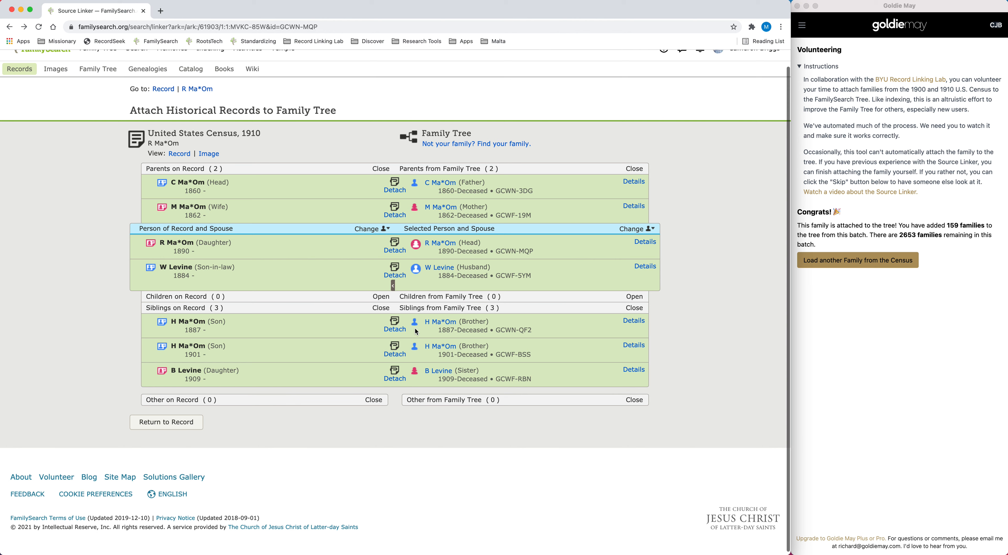
Open the Family Tree person pages of the daughter born in 1890 and the child born in 1909 in separate tabs
{"action": "double_click", "coordinate": [415, 308]}
{"action": "left_click", "coordinate": [435, 244]}
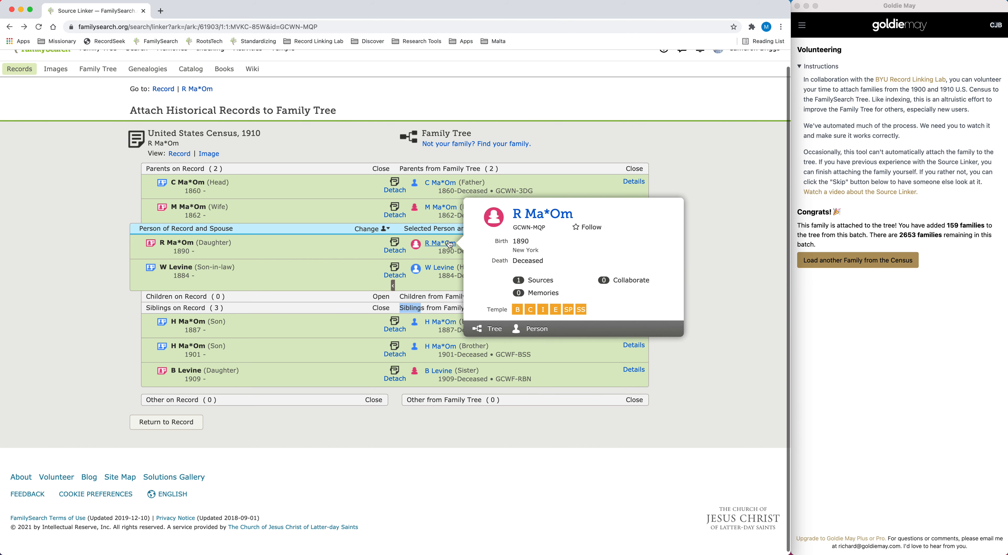
{"action": "right_click", "coordinate": [542, 218]}
{"action": "left_click", "coordinate": [577, 220]}
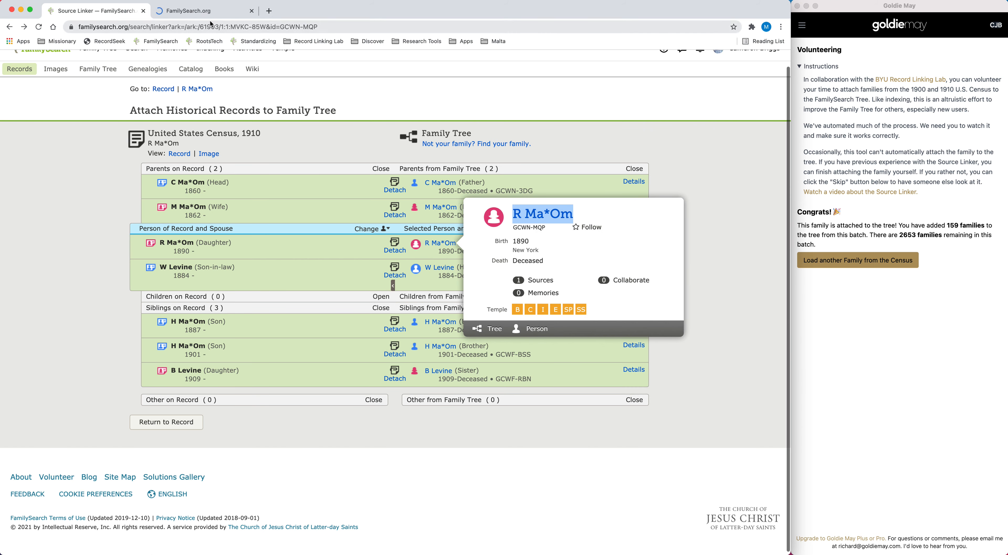
{"action": "left_click", "coordinate": [437, 371]}
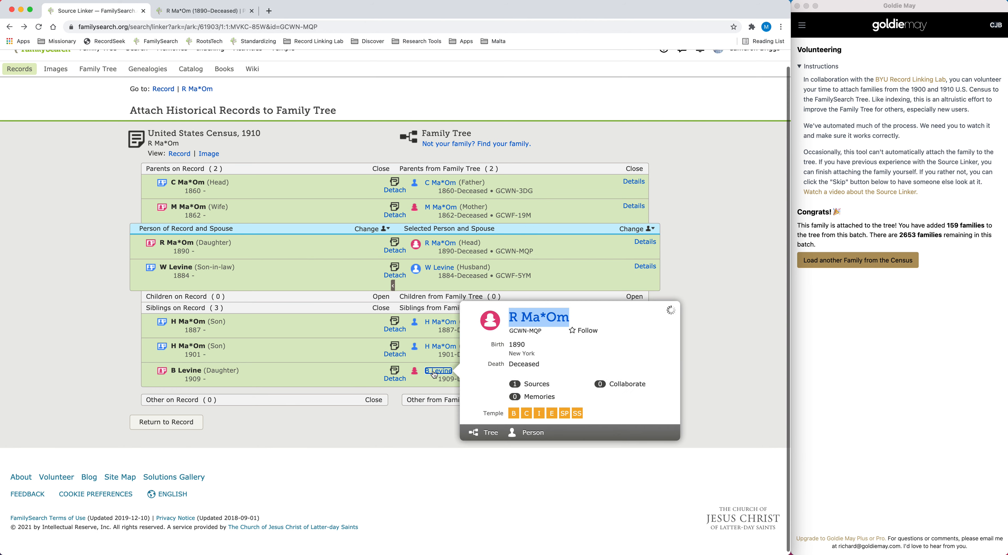
{"action": "right_click", "coordinate": [525, 317]}
{"action": "left_click", "coordinate": [546, 323]}
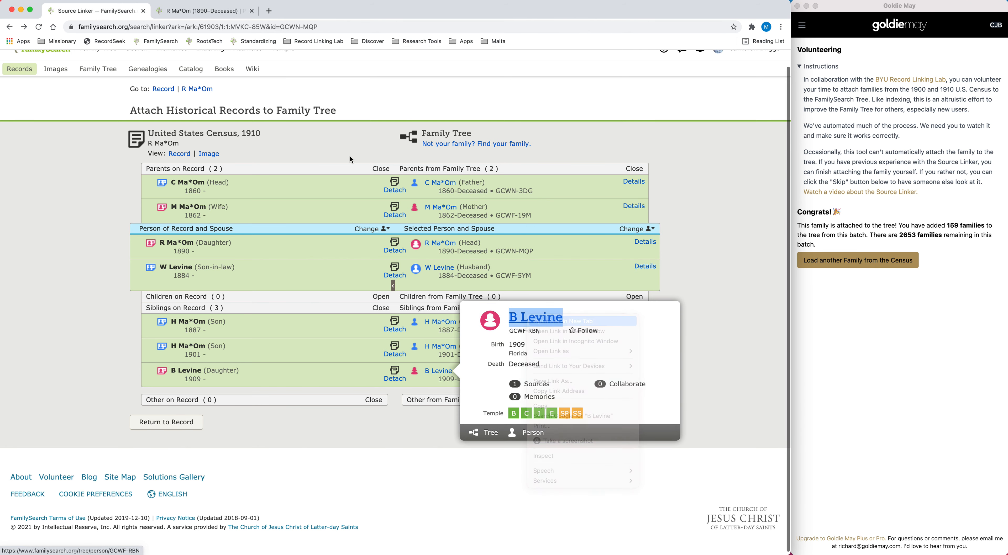
Copy the 1890 daughter's person ID and use it to add her and her husband as the parents of the child born in 1909
{"action": "left_click", "coordinate": [216, 12]}
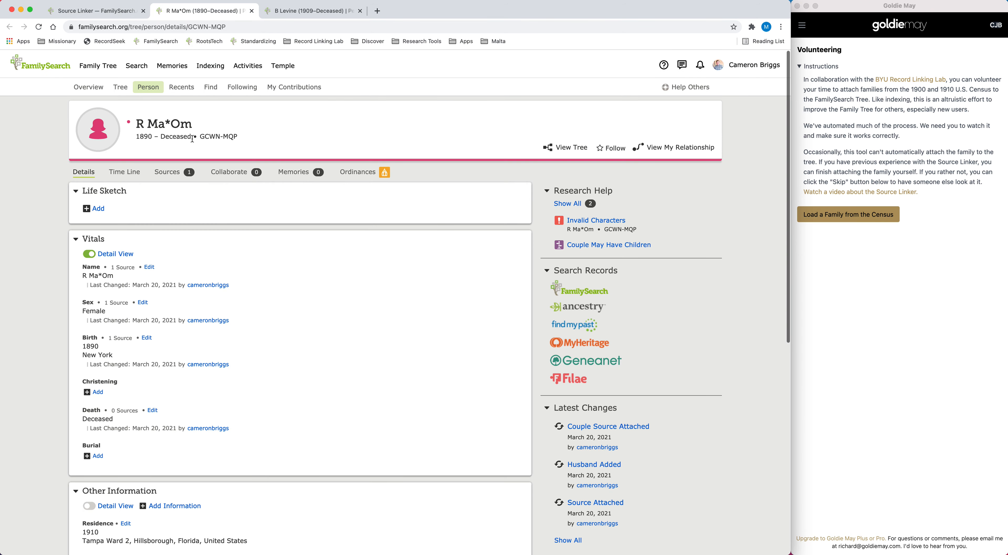
{"action": "left_click", "coordinate": [218, 138]}
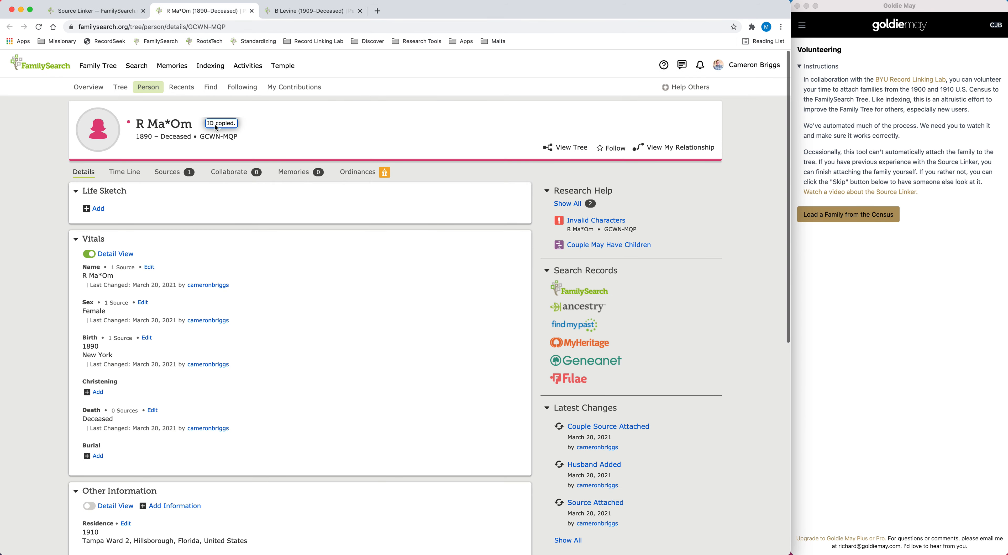
{"action": "left_click", "coordinate": [295, 11]}
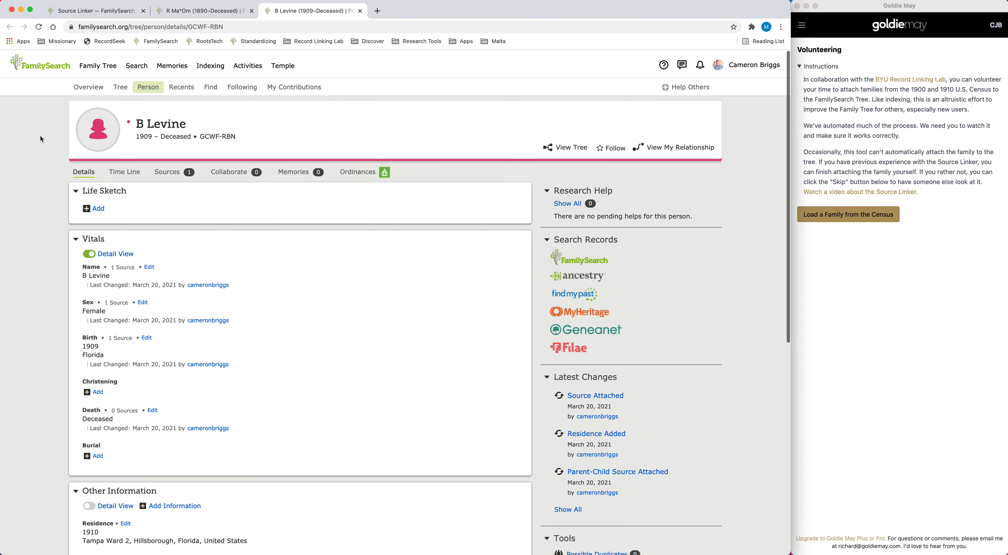
{"action": "scroll", "coordinate": [300, 314], "scroll_direction": "down", "scroll_amount": 10}
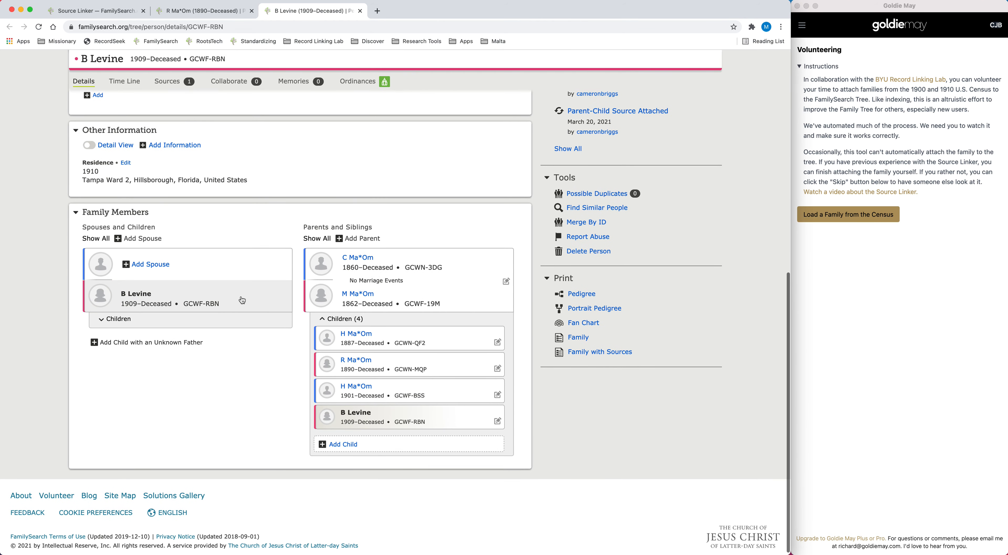
{"action": "left_click", "coordinate": [362, 244]}
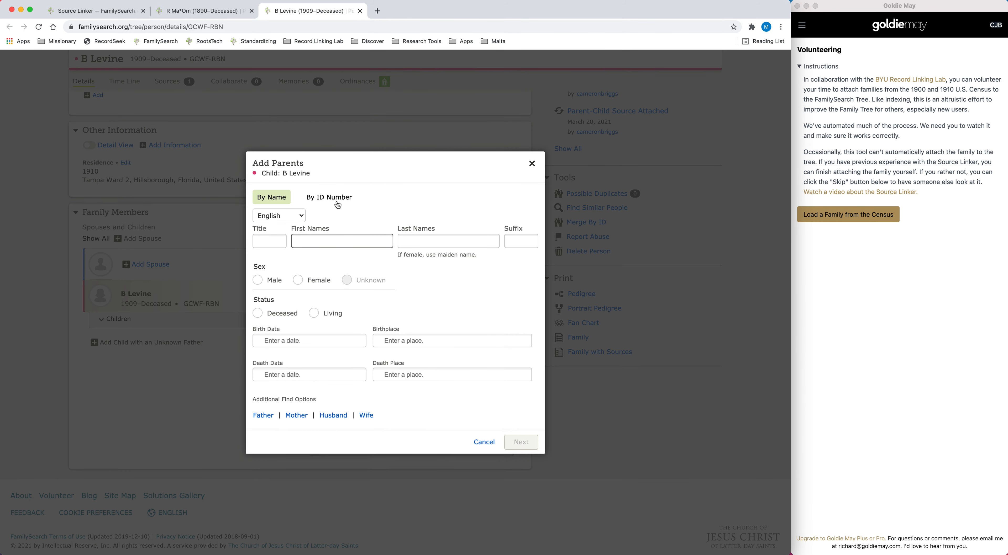
{"action": "left_click", "coordinate": [331, 199]}
{"action": "type", "text": "GCWN-MQP"}
{"action": "left_click", "coordinate": [515, 347]}
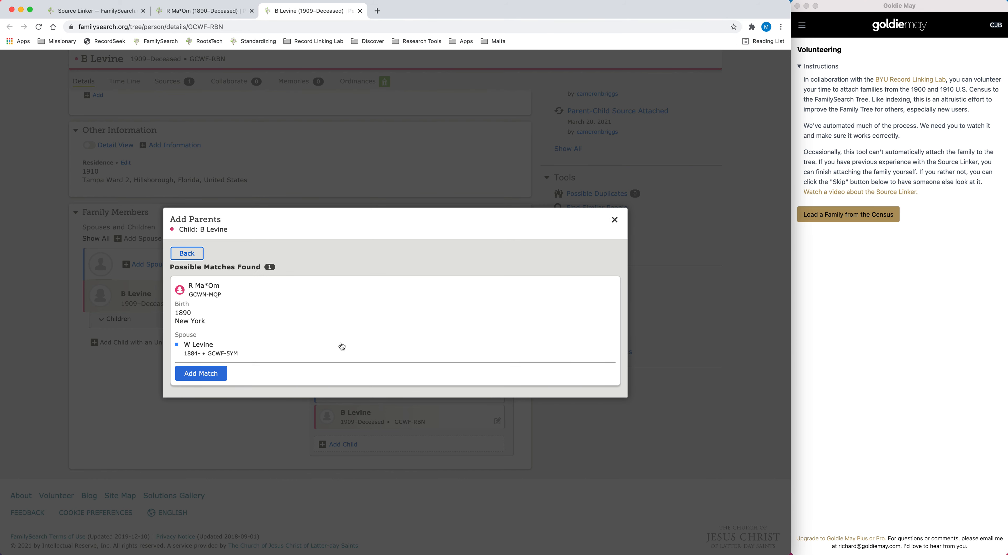
{"action": "left_click", "coordinate": [201, 376]}
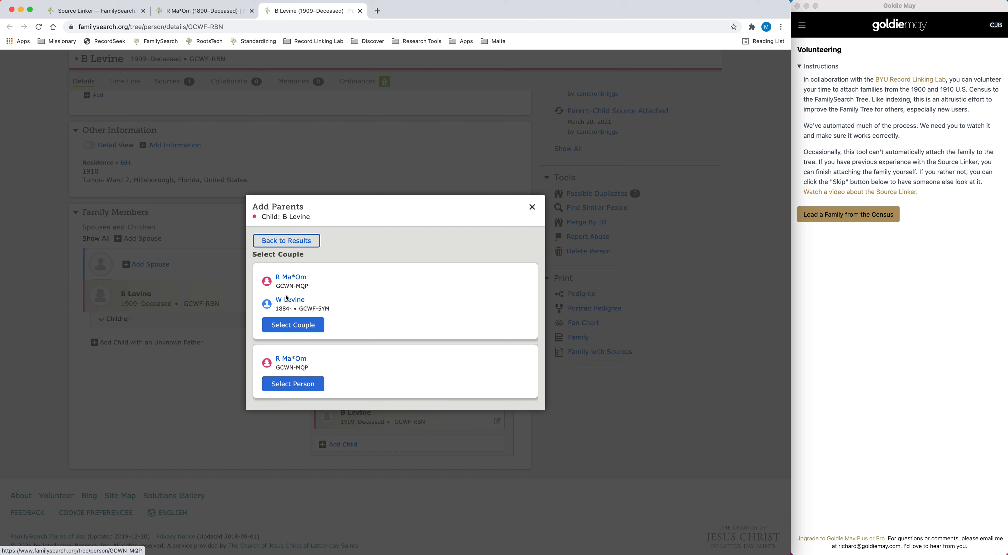
{"action": "left_click", "coordinate": [290, 326]}
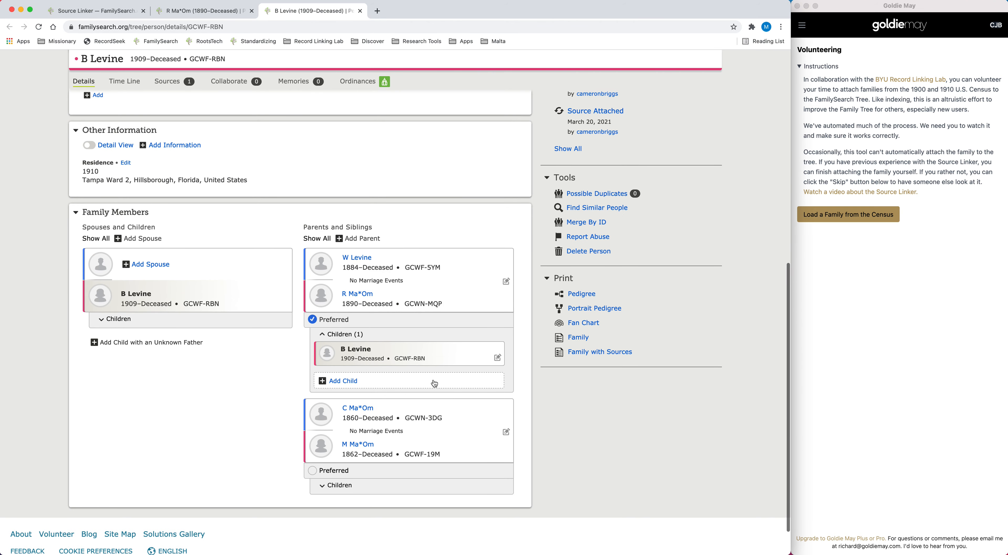
Expand the grandparents' children on the 1909 child's page and open her parent-child relationship with the grandparents for editing
{"action": "left_click", "coordinate": [333, 486]}
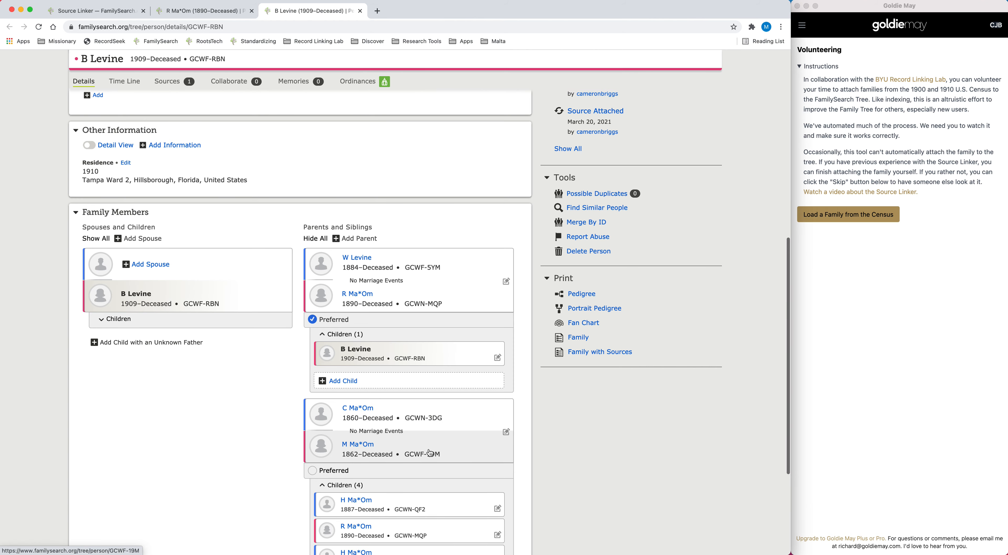
{"action": "scroll", "coordinate": [430, 454], "scroll_direction": "down", "scroll_amount": 3}
{"action": "scroll", "coordinate": [430, 454], "scroll_direction": "down", "scroll_amount": 1}
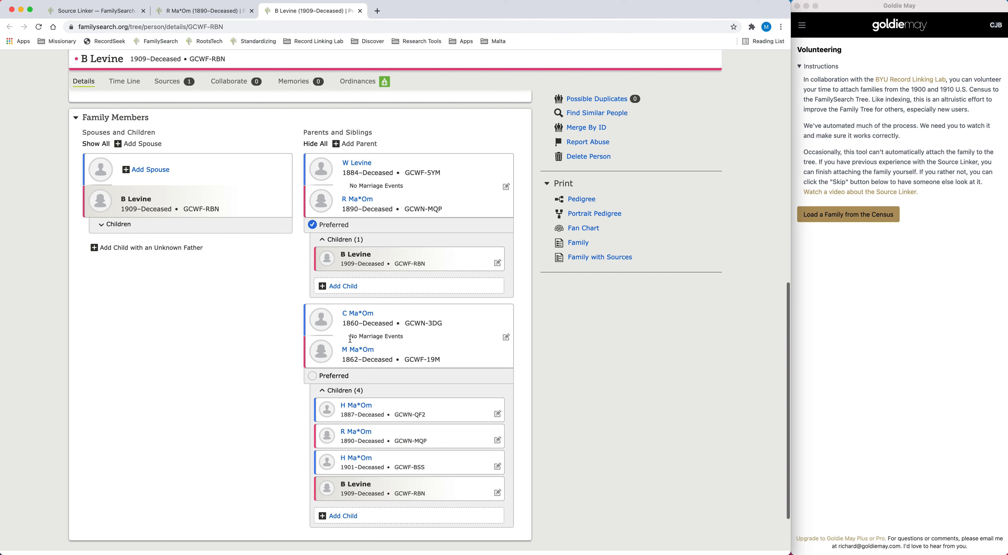
{"action": "left_click", "coordinate": [496, 491]}
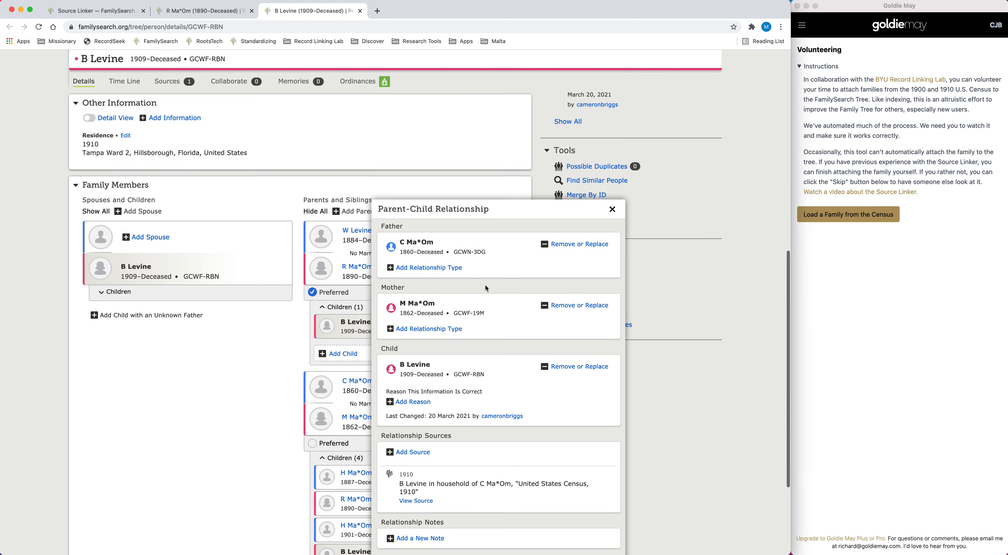
{"action": "scroll", "coordinate": [475, 279], "scroll_direction": "down", "scroll_amount": 3}
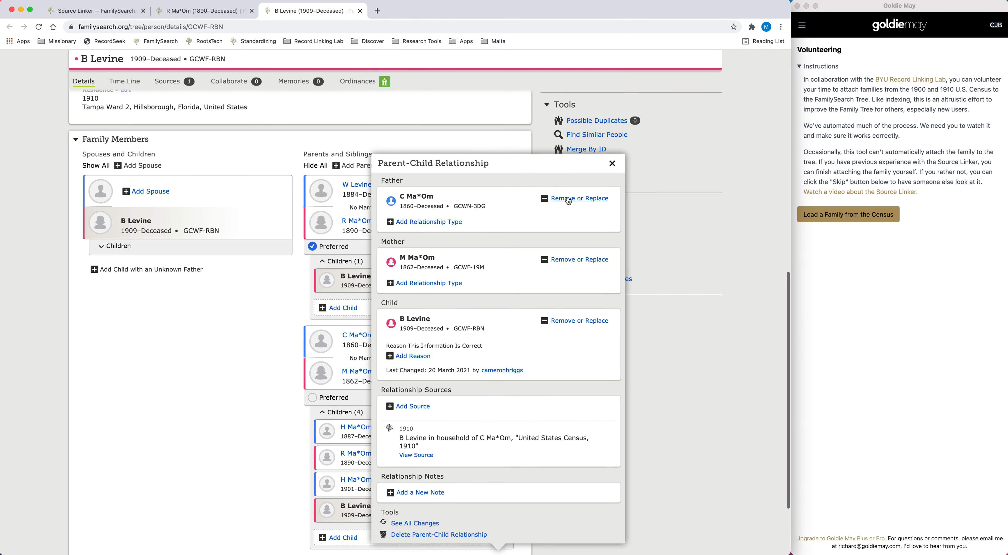
Remove the grandfather as the 1909 child's father, giving the reason "Source Linker incorrectly attached the grandparents instead of the actual parents"
{"action": "left_click", "coordinate": [568, 199]}
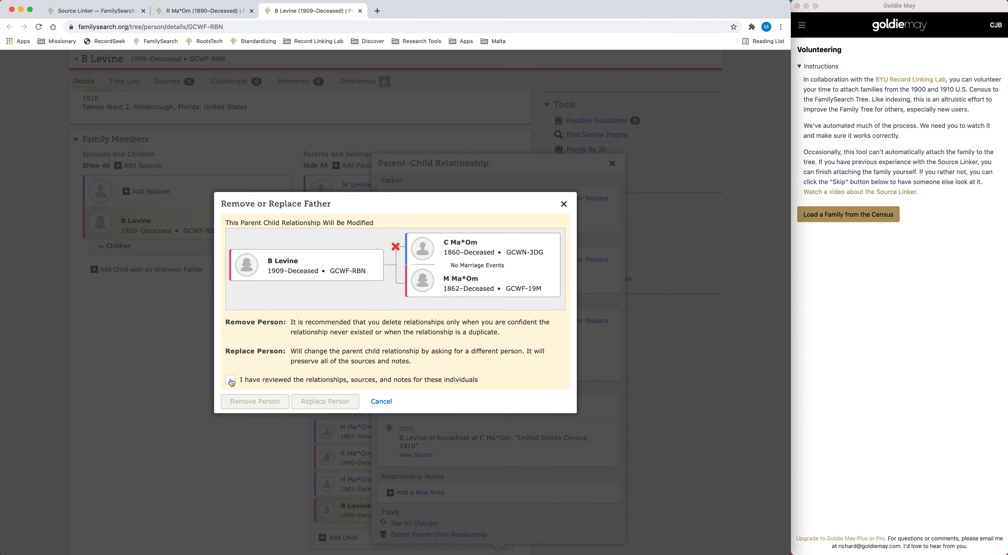
{"action": "left_click", "coordinate": [231, 381]}
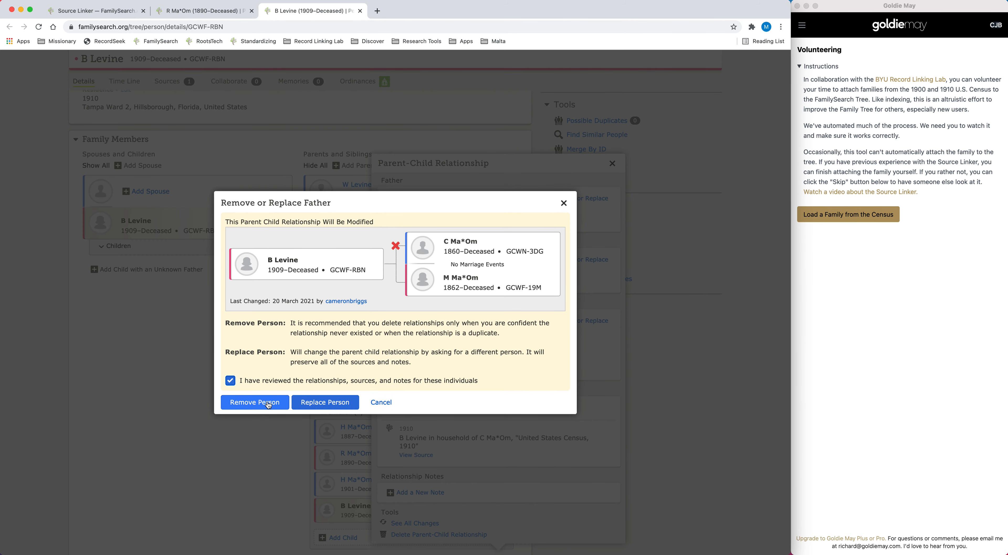
{"action": "left_click", "coordinate": [255, 401]}
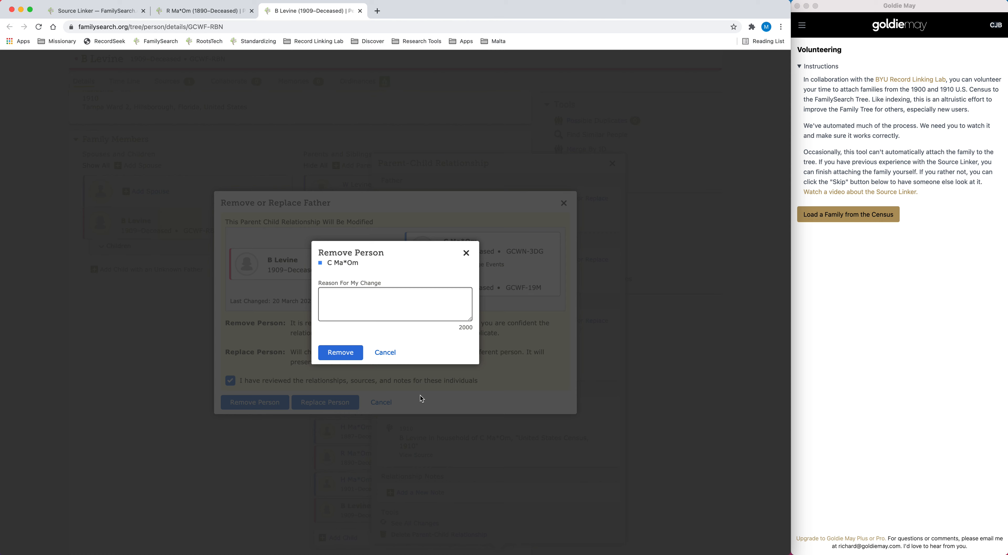
{"action": "type", "text": "Source Linker incorrectly attached the grand"}
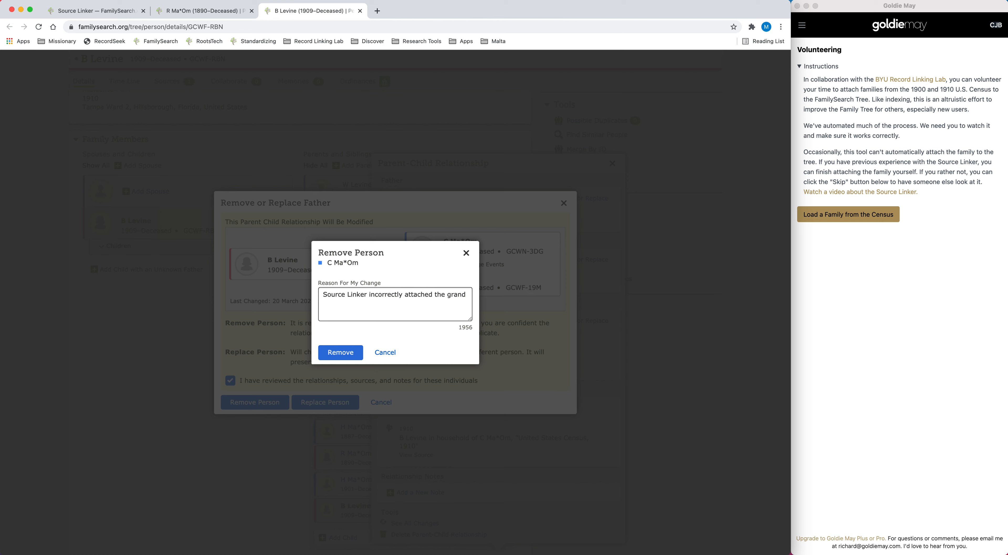
{"action": "type", "text": "parents instead of the actual parent"}
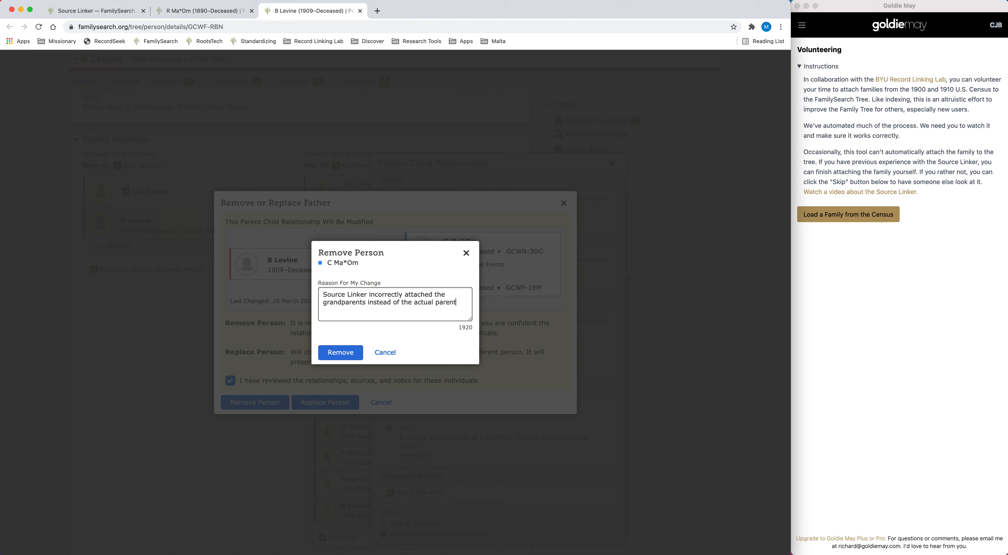
{"action": "type", "text": "s"}
{"action": "key", "text": "super+a"}
{"action": "left_click", "coordinate": [340, 353]}
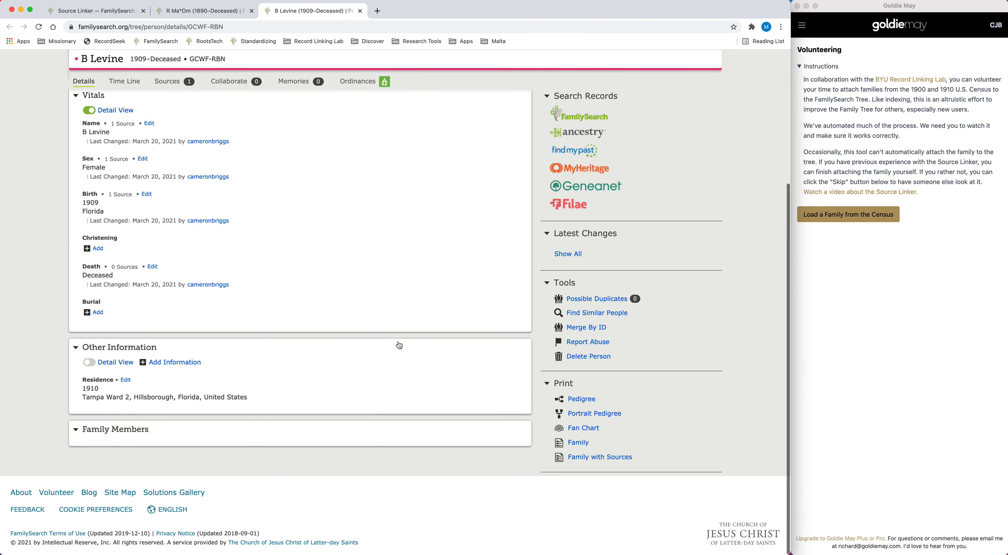
Remove the grandmother born in 1862 as the 1909 child's mother, marking the relationships, sources and notes as reviewed
{"action": "scroll", "coordinate": [403, 369], "scroll_direction": "down", "scroll_amount": 3}
{"action": "scroll", "coordinate": [403, 368], "scroll_direction": "down", "scroll_amount": 2}
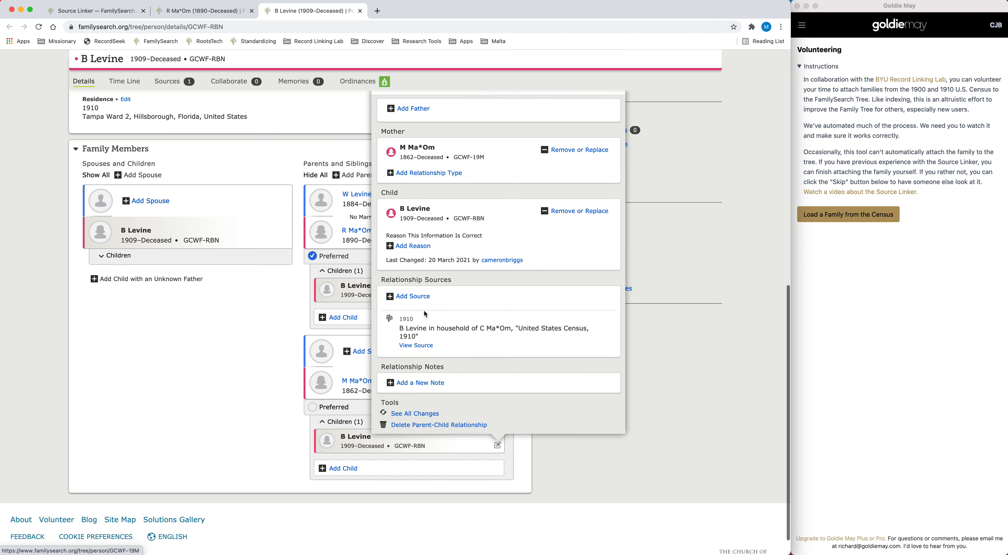
{"action": "scroll", "coordinate": [512, 285], "scroll_direction": "up", "scroll_amount": 3}
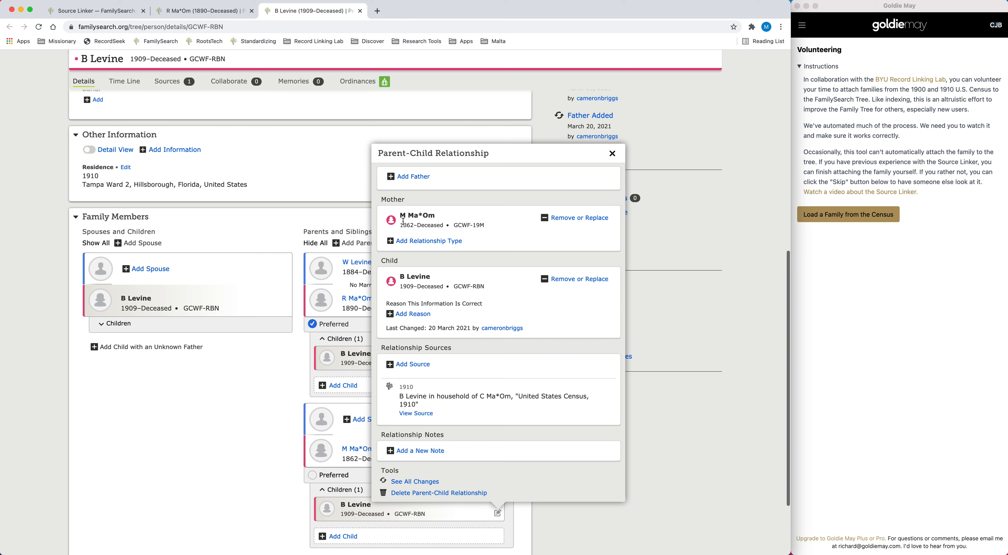
{"action": "left_click", "coordinate": [106, 13]}
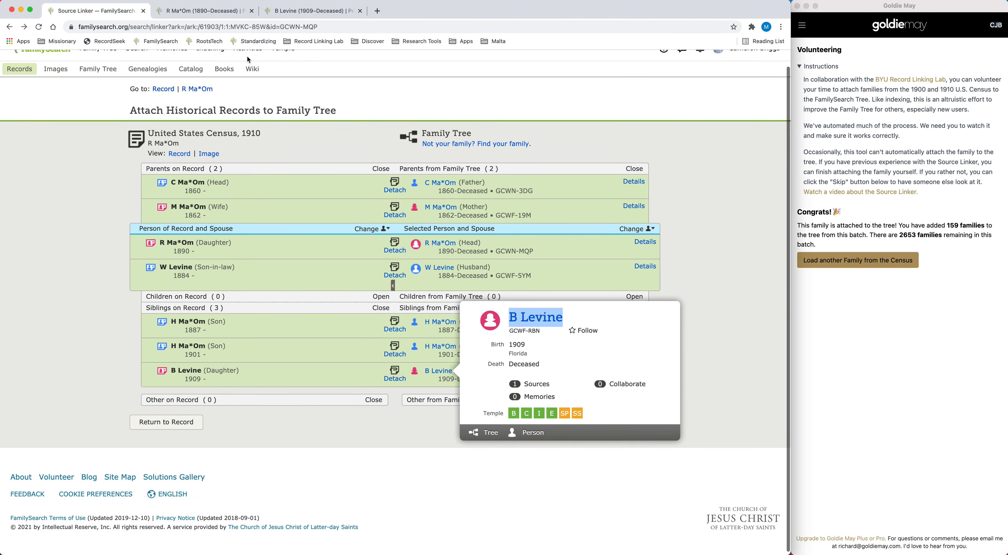
{"action": "left_click", "coordinate": [280, 16]}
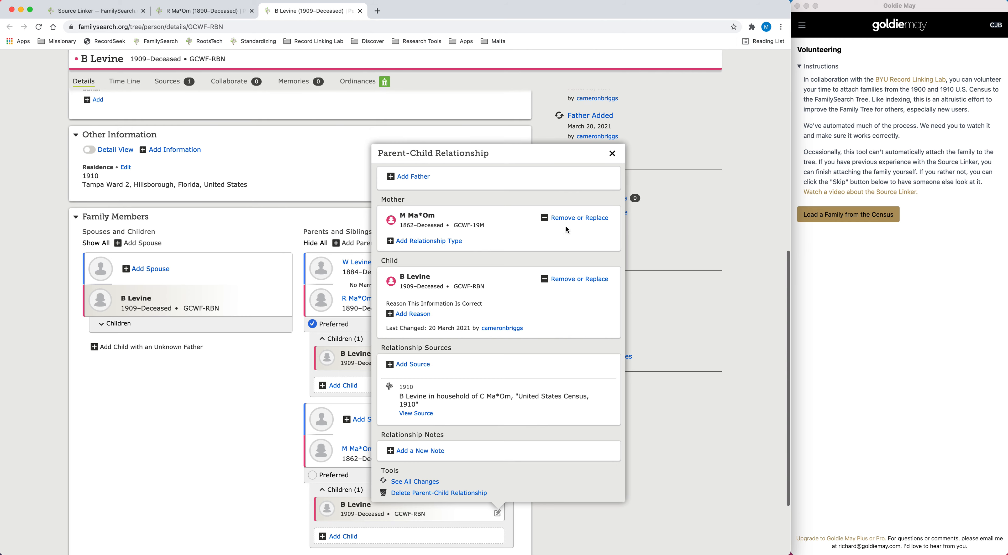
{"action": "left_click", "coordinate": [573, 218]}
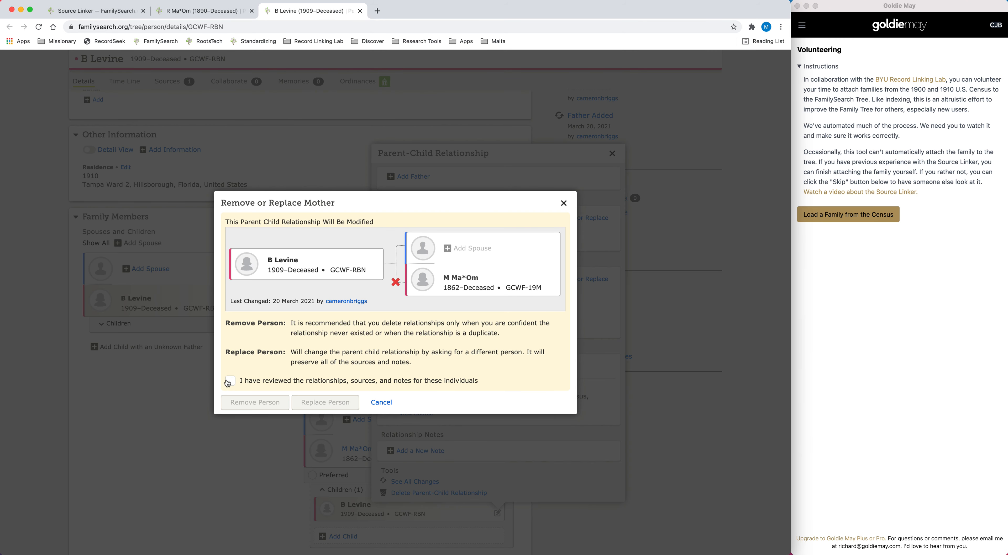
{"action": "left_click", "coordinate": [229, 380]}
{"action": "left_click", "coordinate": [262, 402]}
{"action": "left_click", "coordinate": [351, 347]}
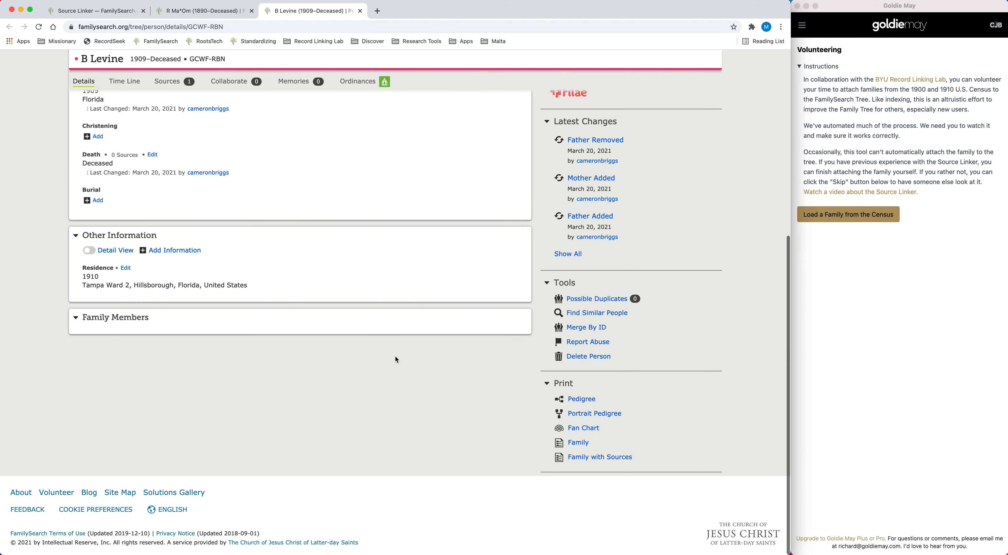
Check the parents listed under the 1909 child's family members and close her person page
{"action": "scroll", "coordinate": [413, 362], "scroll_direction": "down", "scroll_amount": 2}
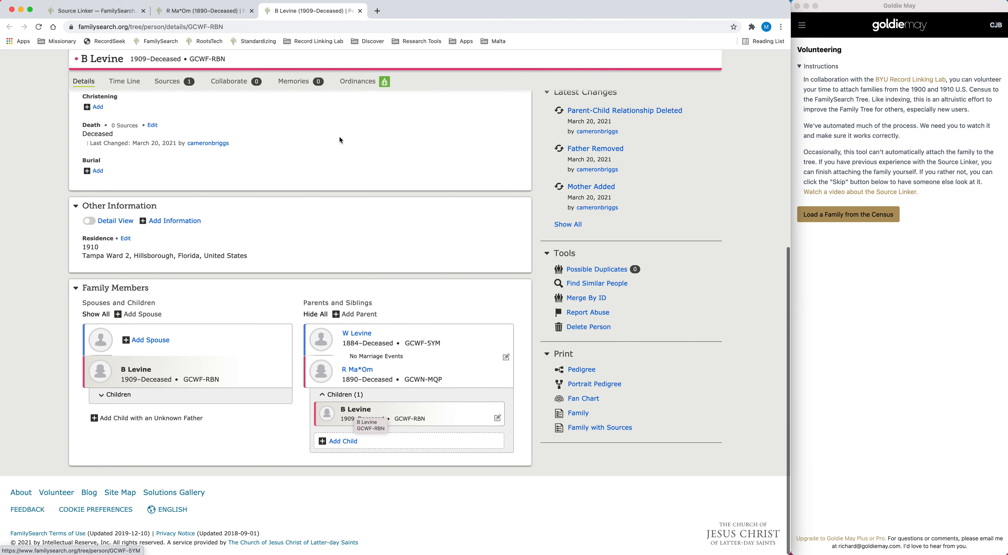
{"action": "scroll", "coordinate": [328, 211], "scroll_direction": "up", "scroll_amount": 10}
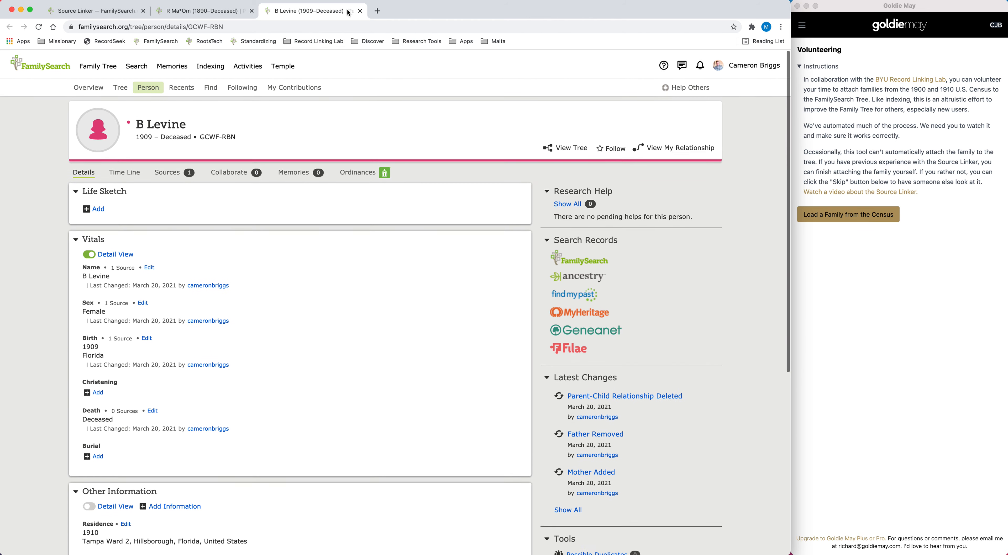
{"action": "left_click", "coordinate": [360, 11]}
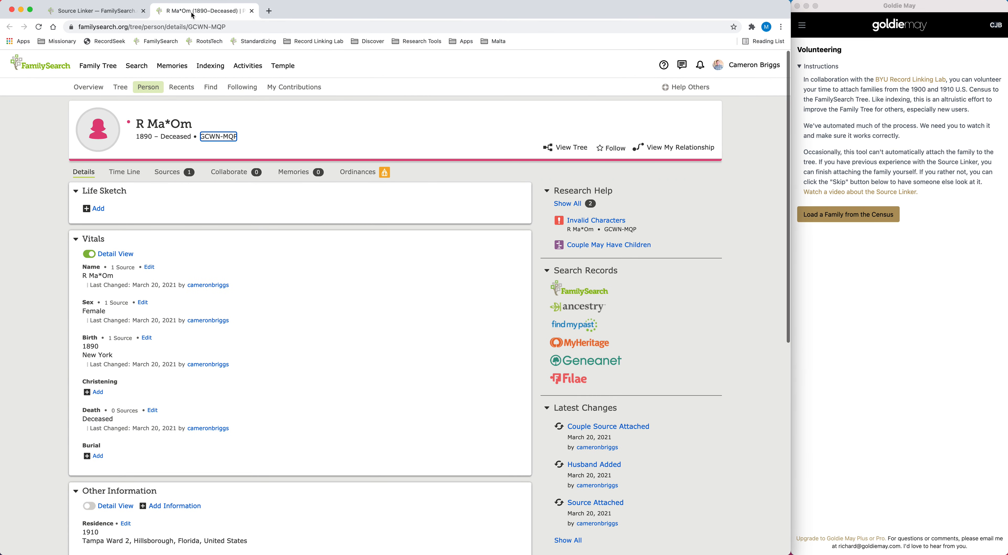
View the 1890 daughter's family tree, examine the Invalid Characters data problem on her father, and close the tree
{"action": "left_click", "coordinate": [572, 148]}
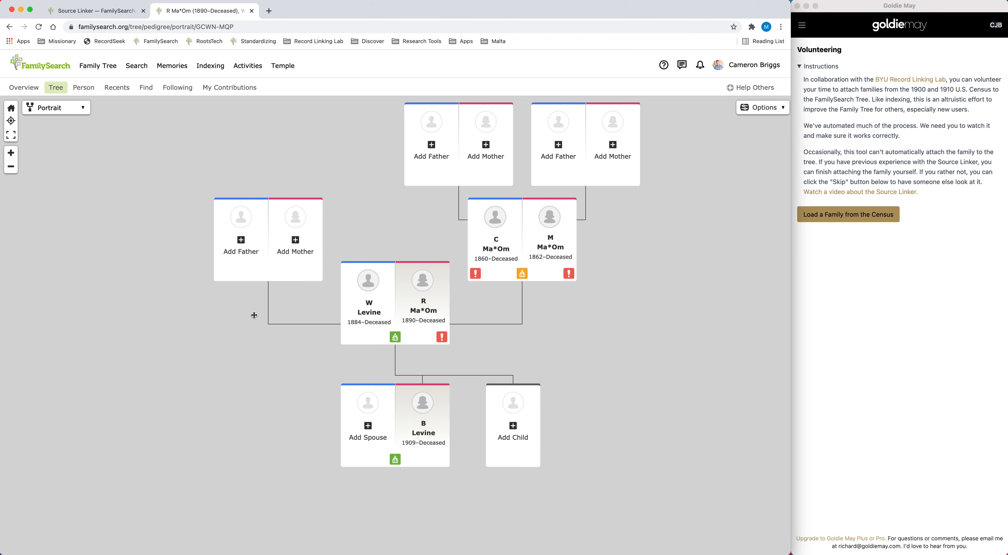
{"action": "left_click_drag", "start_coordinate": [568, 329], "coordinate": [547, 352]}
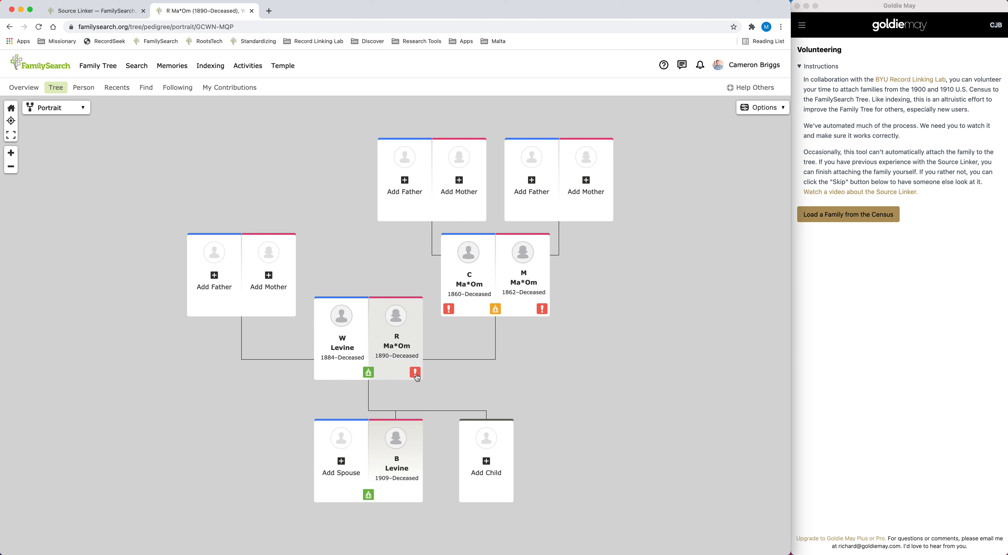
{"action": "left_click", "coordinate": [448, 309]}
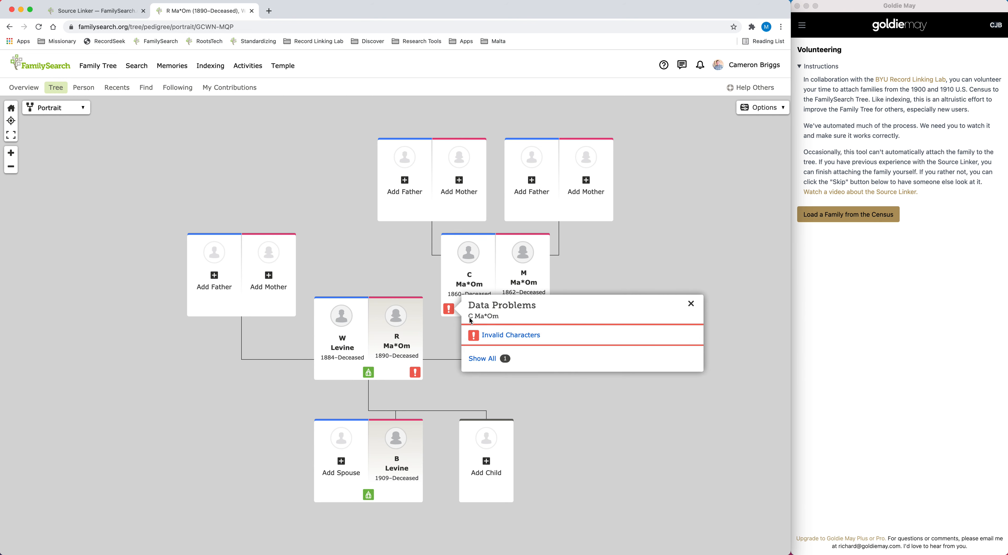
{"action": "left_click", "coordinate": [496, 335]}
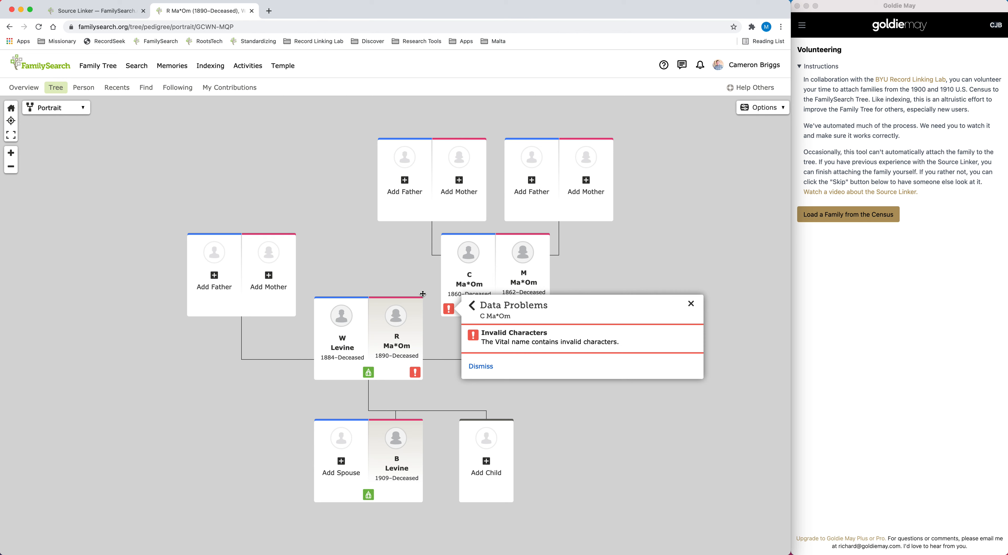
{"action": "left_click", "coordinate": [252, 11]}
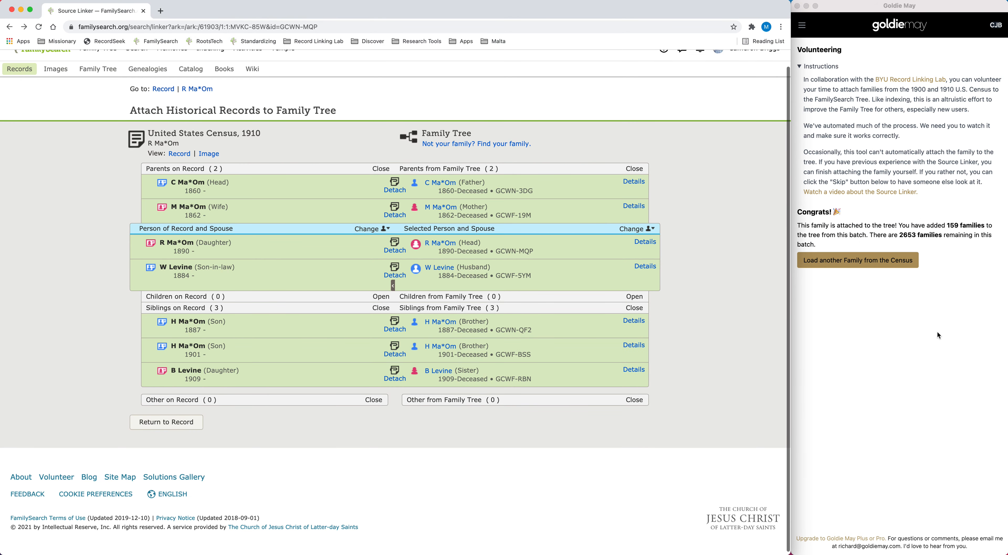
Load another family from the census and open the household head's record in Source Linker to check for Family Tree matches
{"action": "left_click", "coordinate": [850, 310]}
{"action": "left_click", "coordinate": [841, 262]}
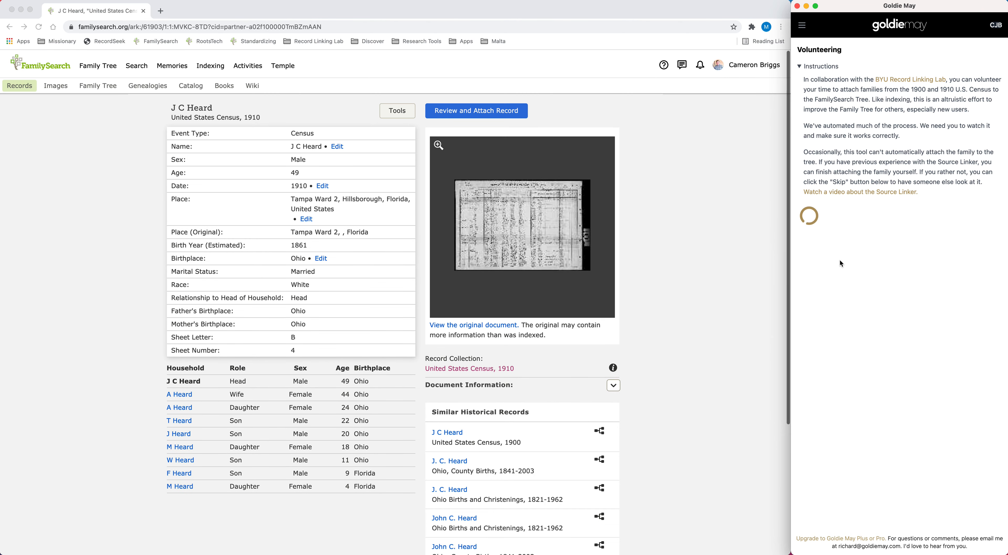
{"action": "left_click", "coordinate": [466, 112]}
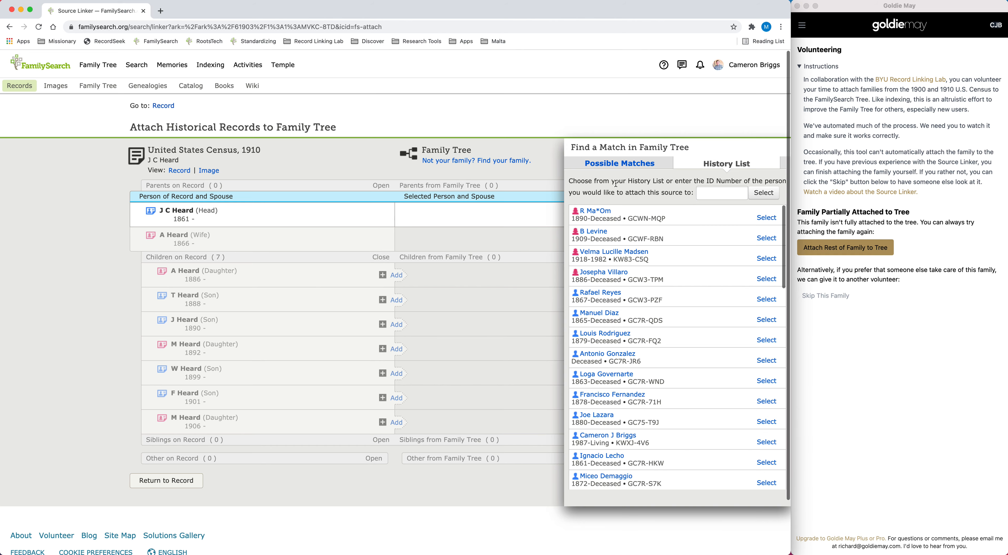
{"action": "left_click", "coordinate": [610, 166]}
{"action": "left_click", "coordinate": [722, 165]}
{"action": "left_click", "coordinate": [896, 369]}
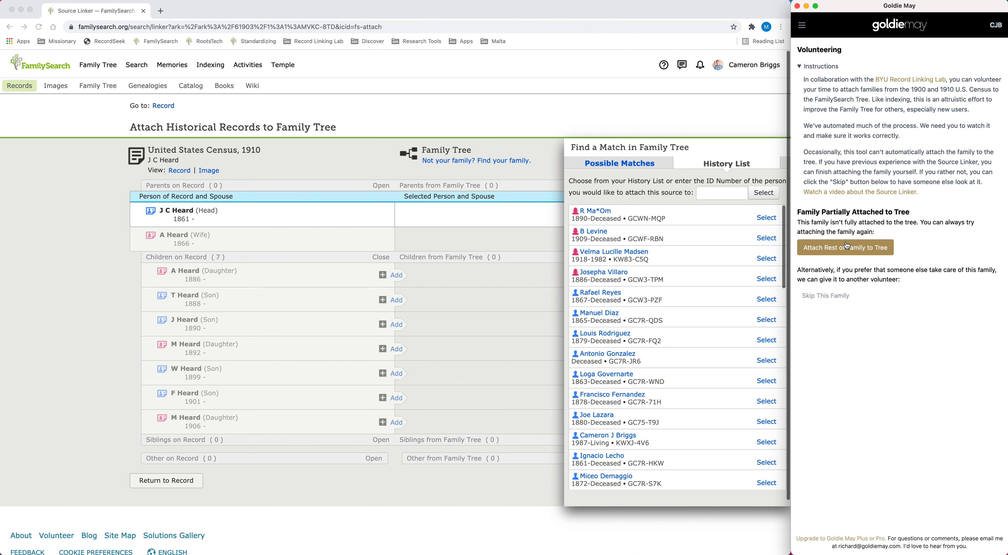
Try to attach the rest of the family to the tree, and return to the household head's census record
{"action": "left_click", "coordinate": [835, 251]}
{"action": "left_click", "coordinate": [377, 175]}
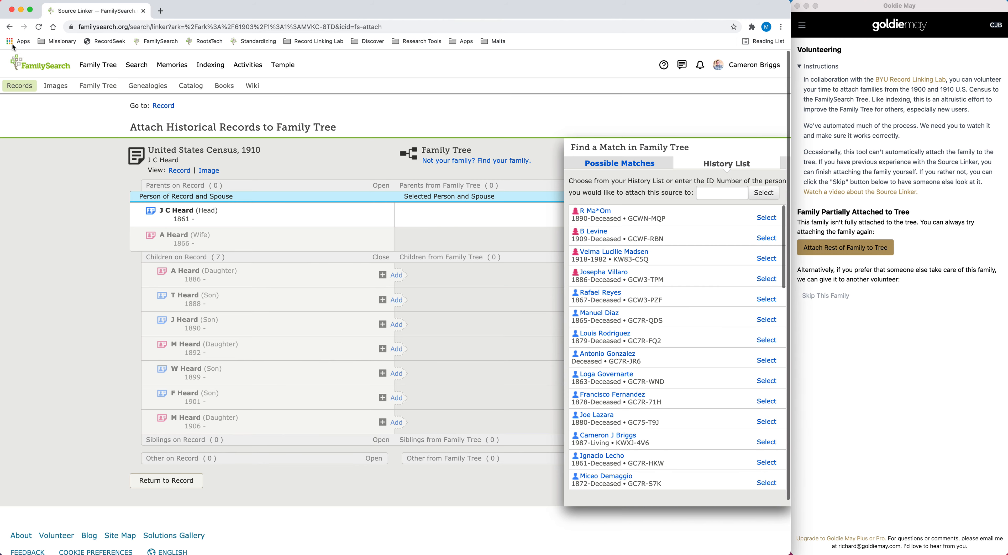
{"action": "left_click", "coordinate": [10, 27]}
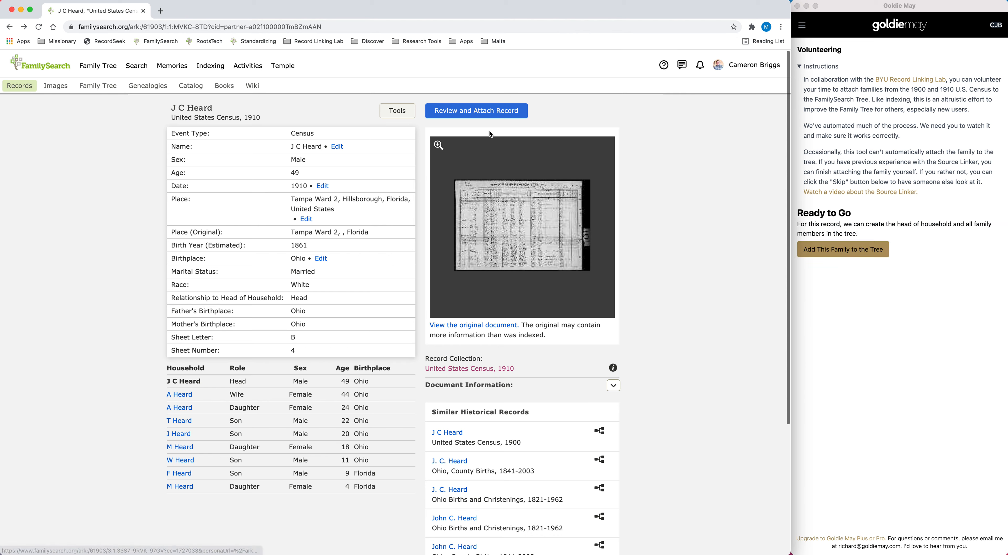
Add the loaded census family to the tree with Goldie May and have it attach the remaining family members
{"action": "left_click", "coordinate": [863, 290]}
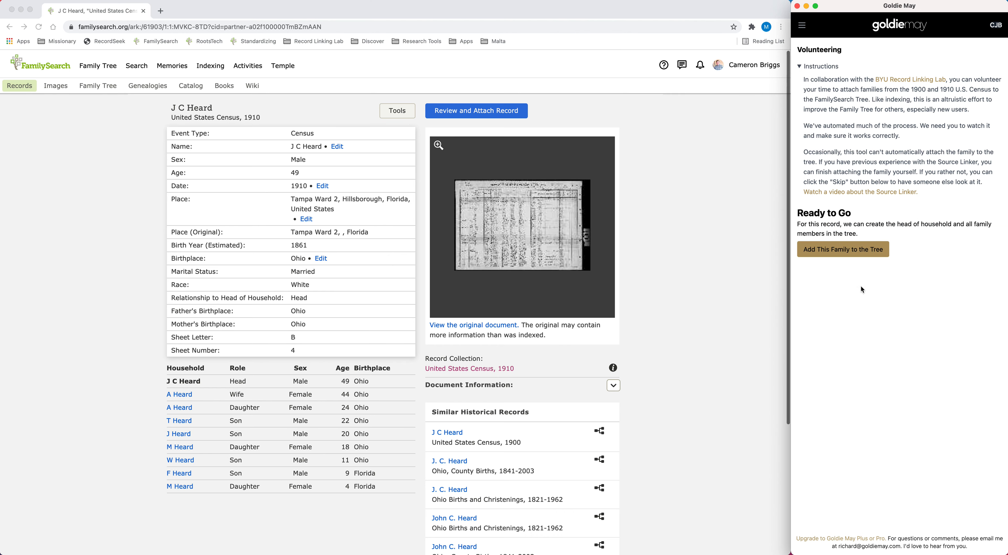
{"action": "left_click", "coordinate": [838, 251]}
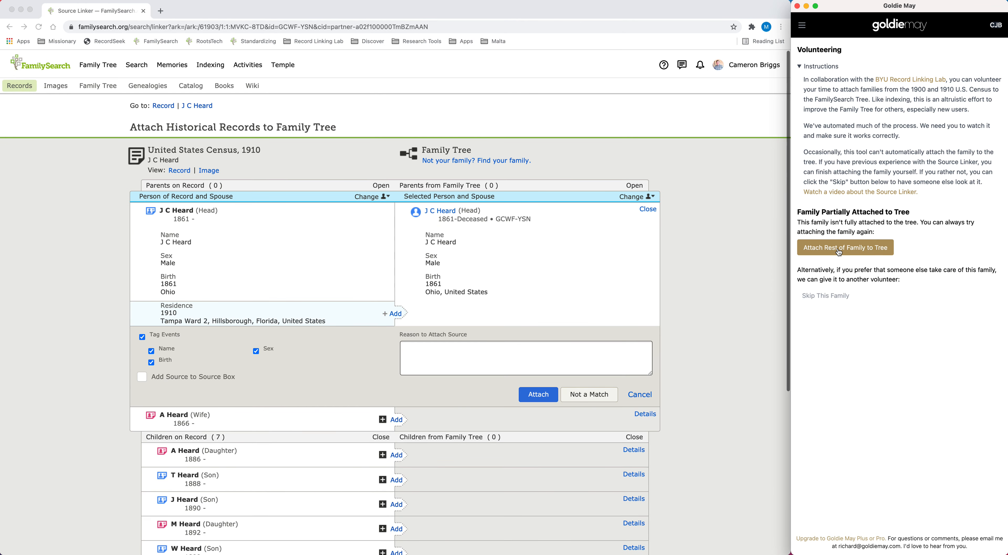
{"action": "left_click", "coordinate": [839, 250]}
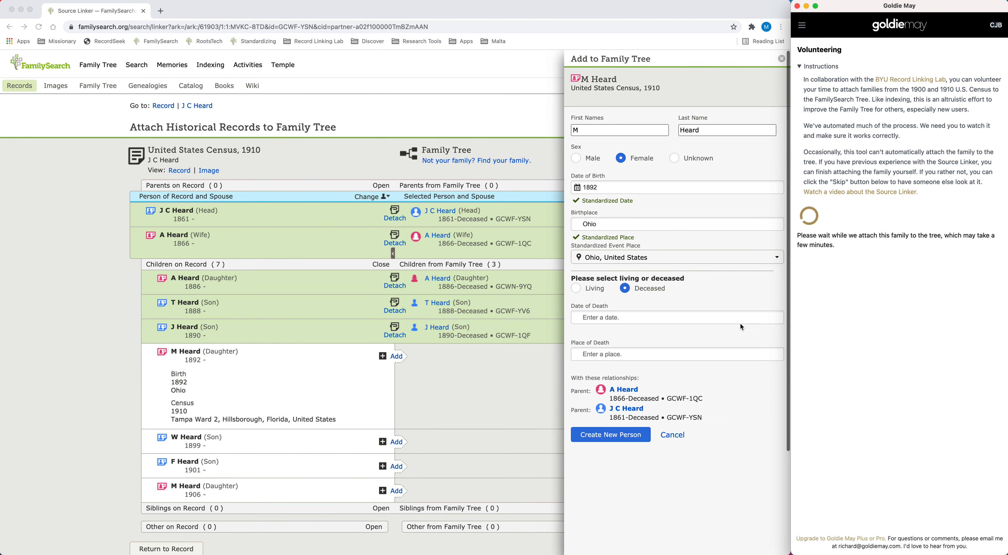
{"action": "left_click", "coordinate": [751, 26]}
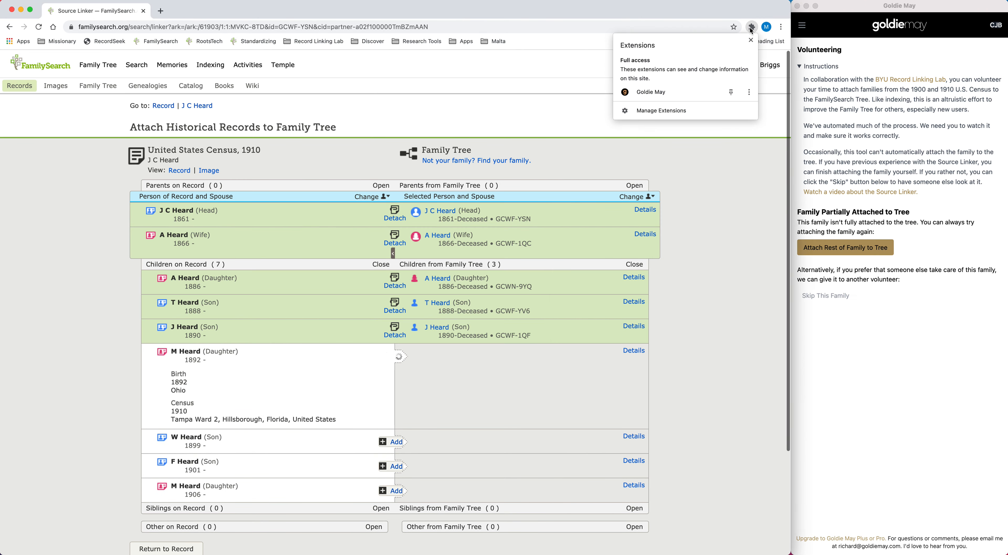
{"action": "left_click", "coordinate": [836, 354]}
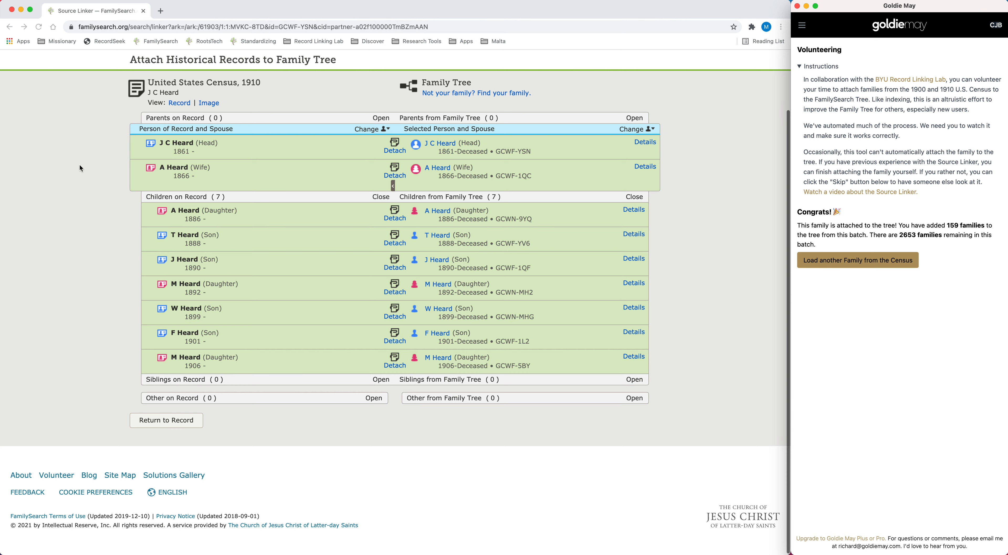
Open the Family Tree contribution statistics and view the yearly charts of attached sources and created people
{"action": "scroll", "coordinate": [79, 168], "scroll_direction": "up", "scroll_amount": 3}
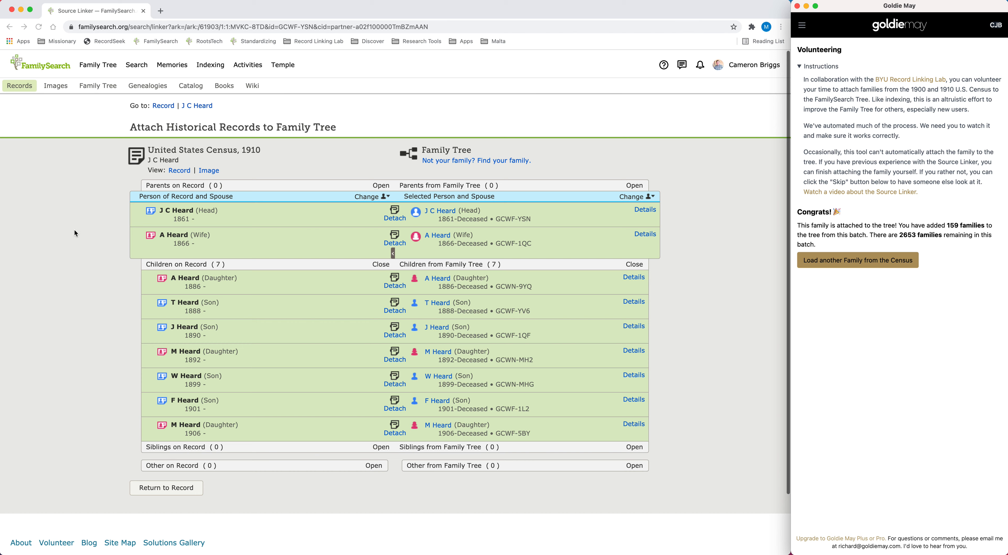
{"action": "left_click", "coordinate": [81, 174]}
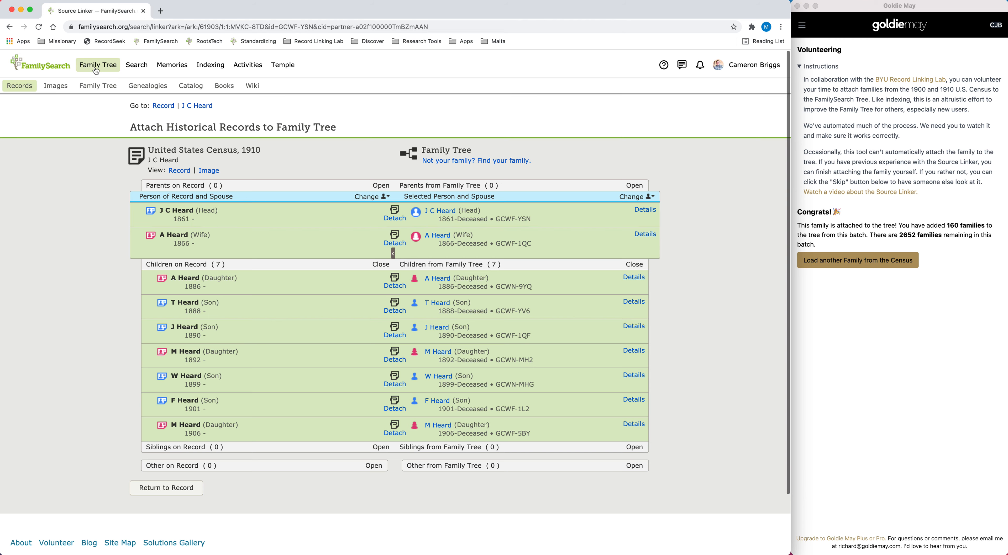
{"action": "mouse_move", "coordinate": [96, 71]}
{"action": "left_click", "coordinate": [102, 178]}
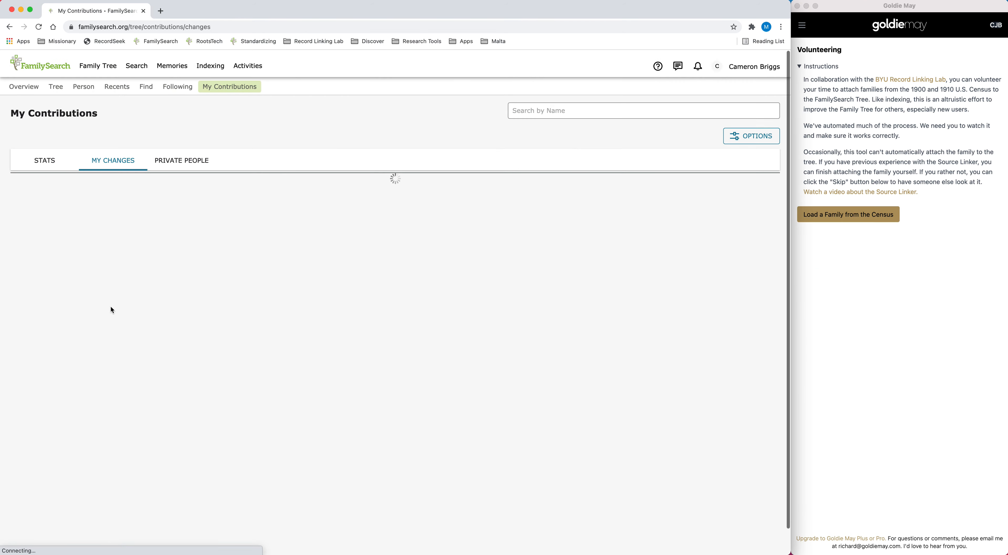
{"action": "left_click", "coordinate": [44, 192]}
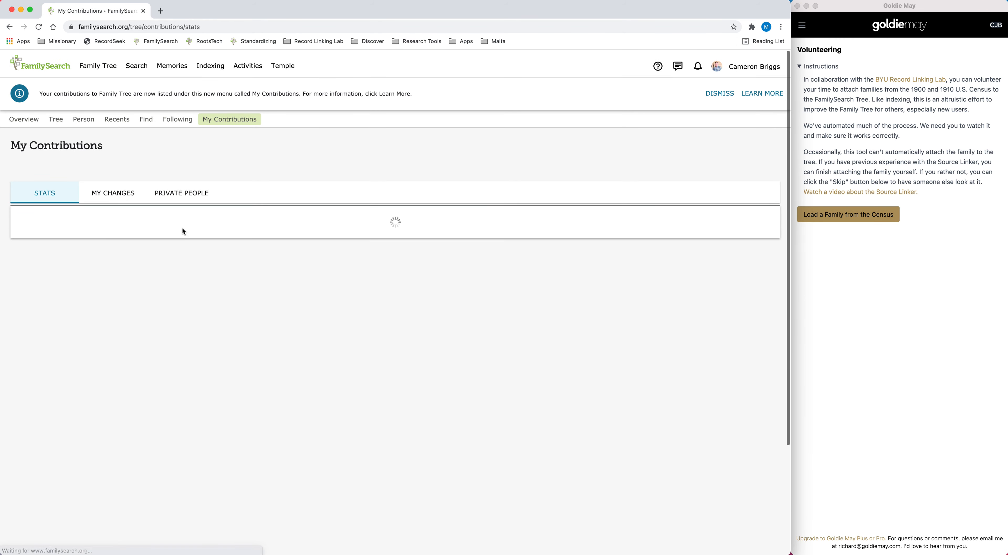
{"action": "left_click", "coordinate": [71, 228]}
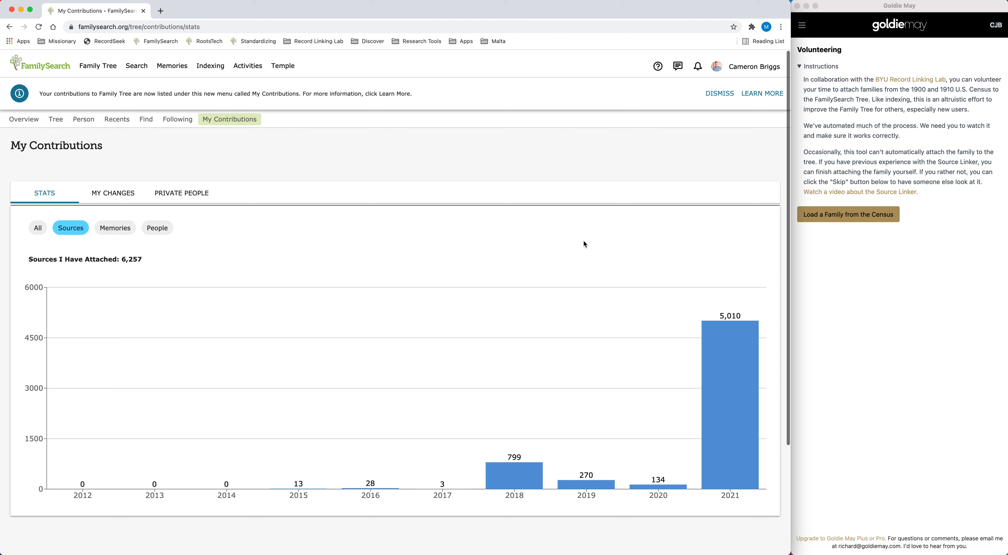
{"action": "left_click", "coordinate": [157, 228]}
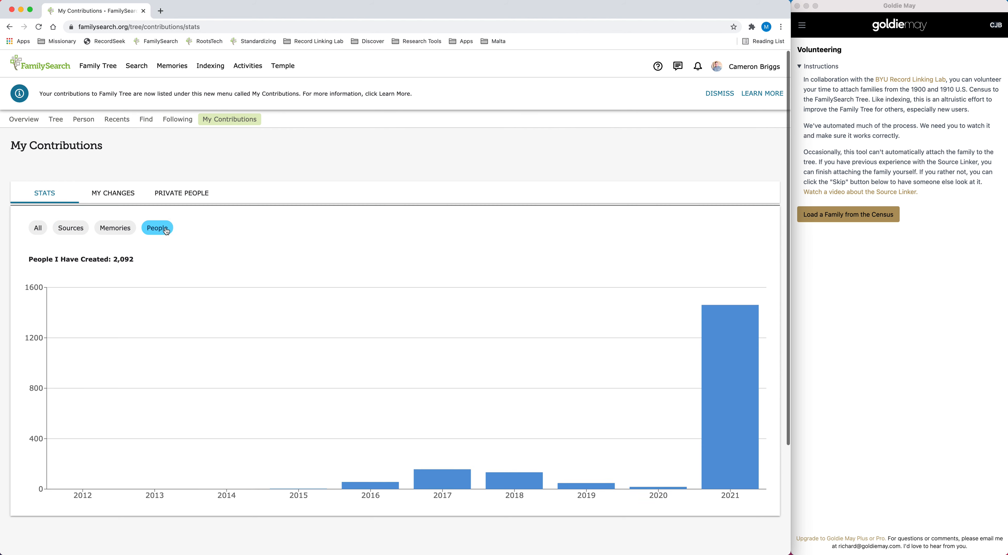